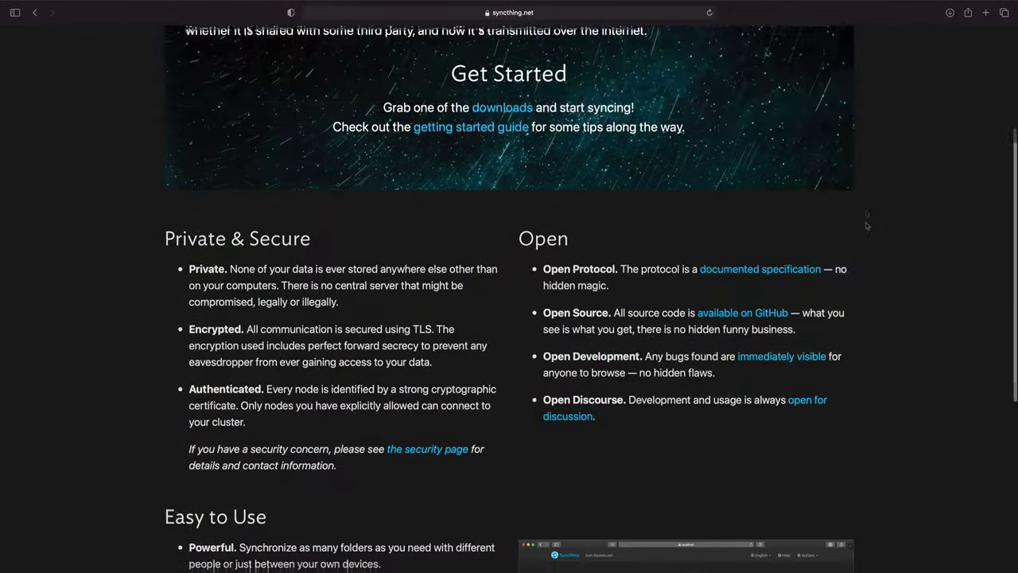
- Scroll the syncthing.net homepage down to the Easy to Use section and the Kastelo sponsor note
scroll(509, 286, down, 5)
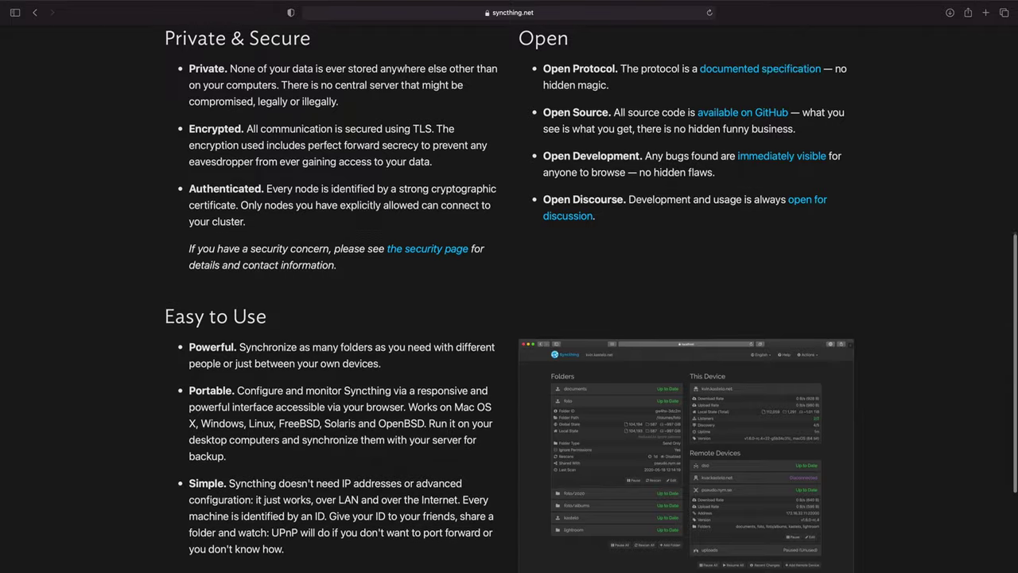
scroll(509, 286, down, 5)
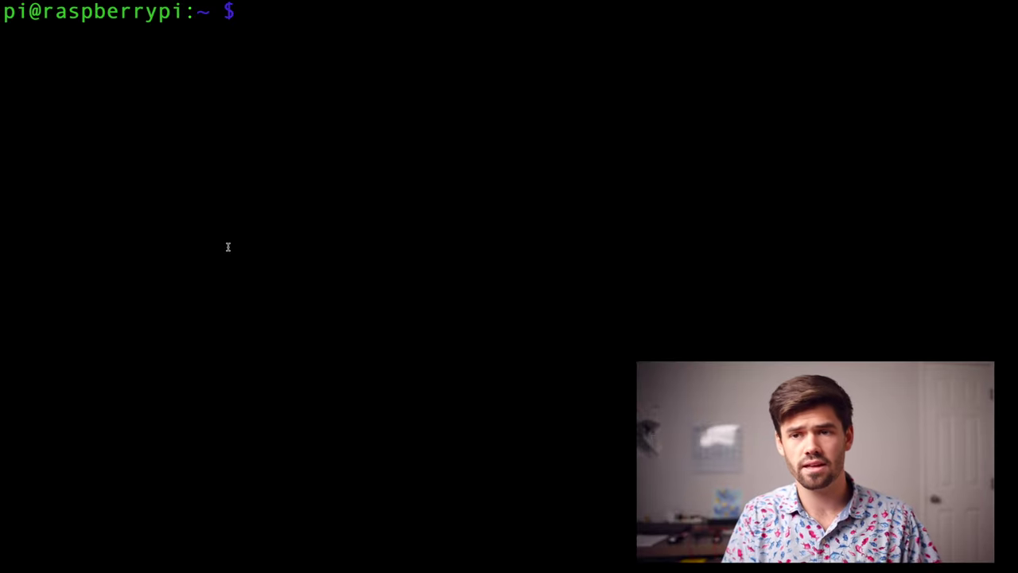
- Refresh the Pi's package lists with sudo apt update, then install syncthing with sudo apt install syncthing
text(su)
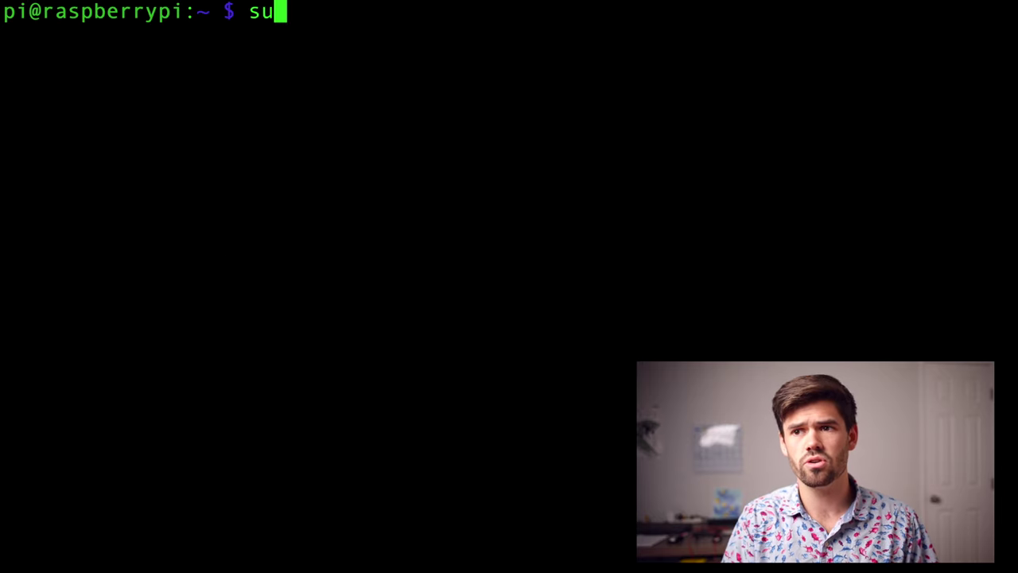
text(do apt update)
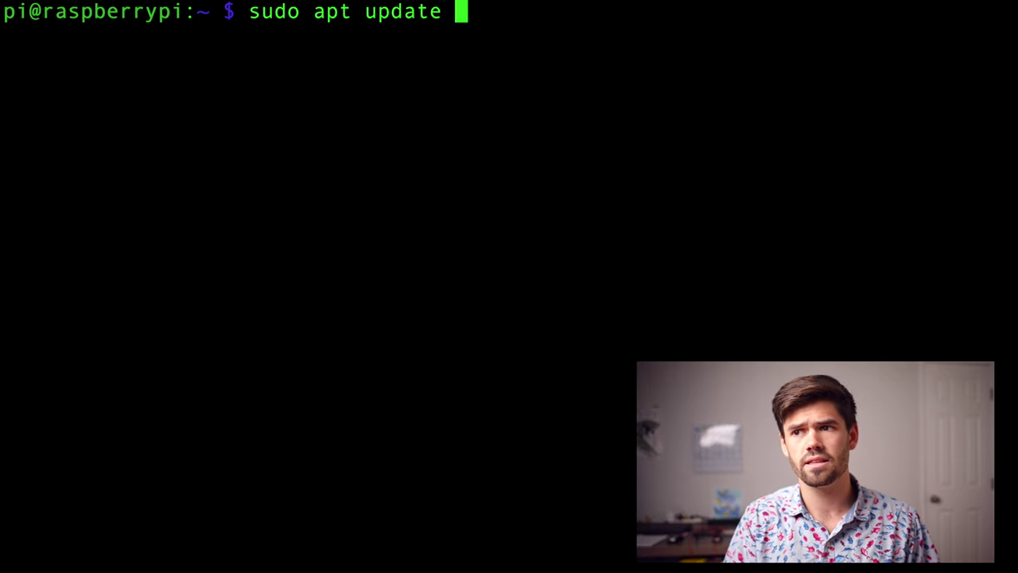
key(Return)
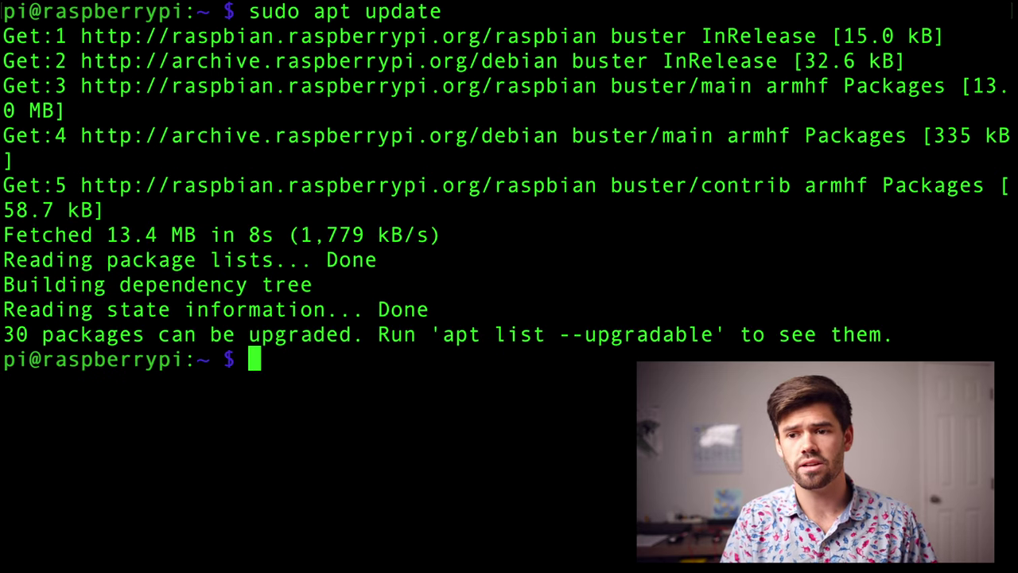
text(sudo )
text(apt inst)
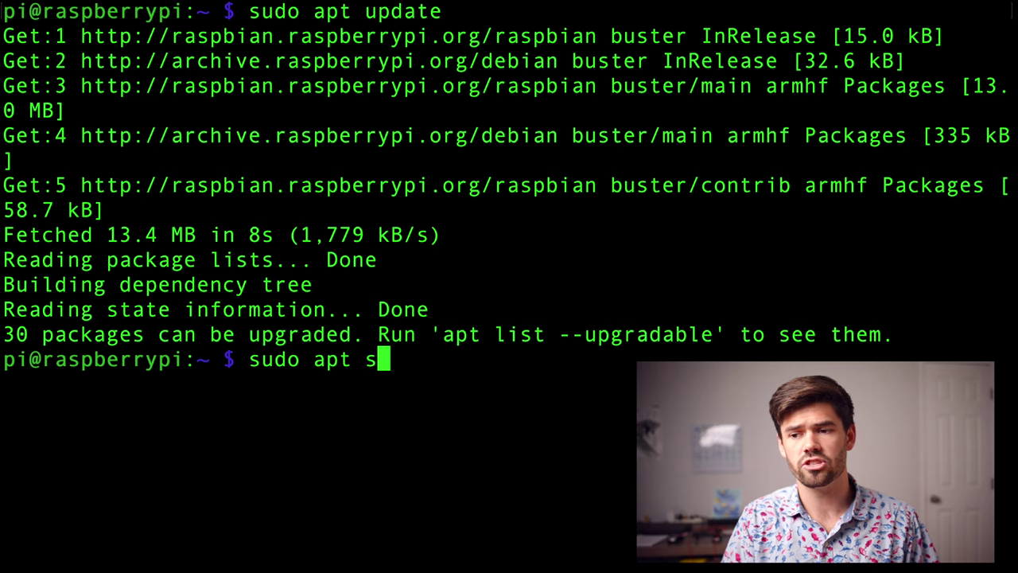
text(all syncthing)
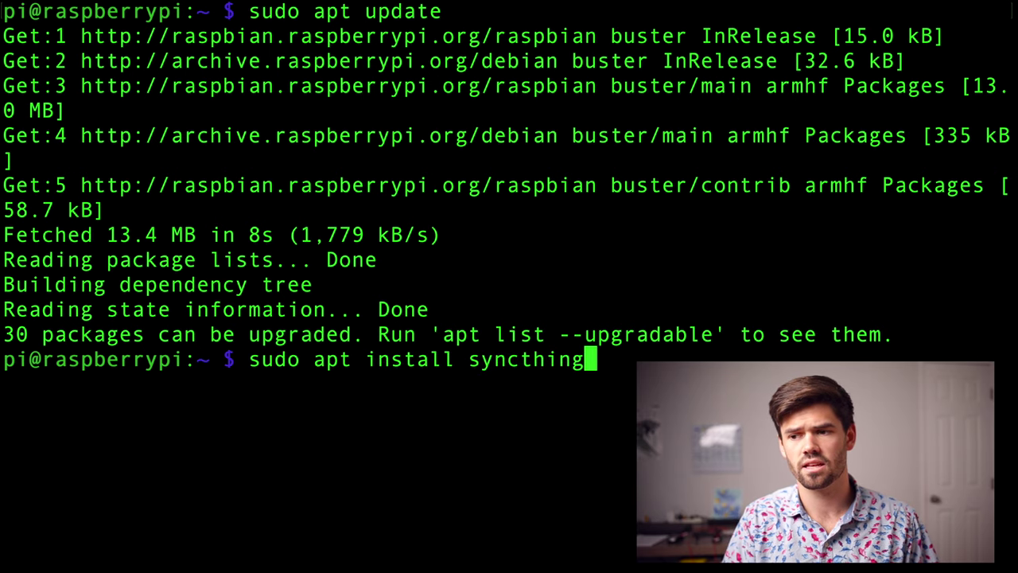
key(Return)
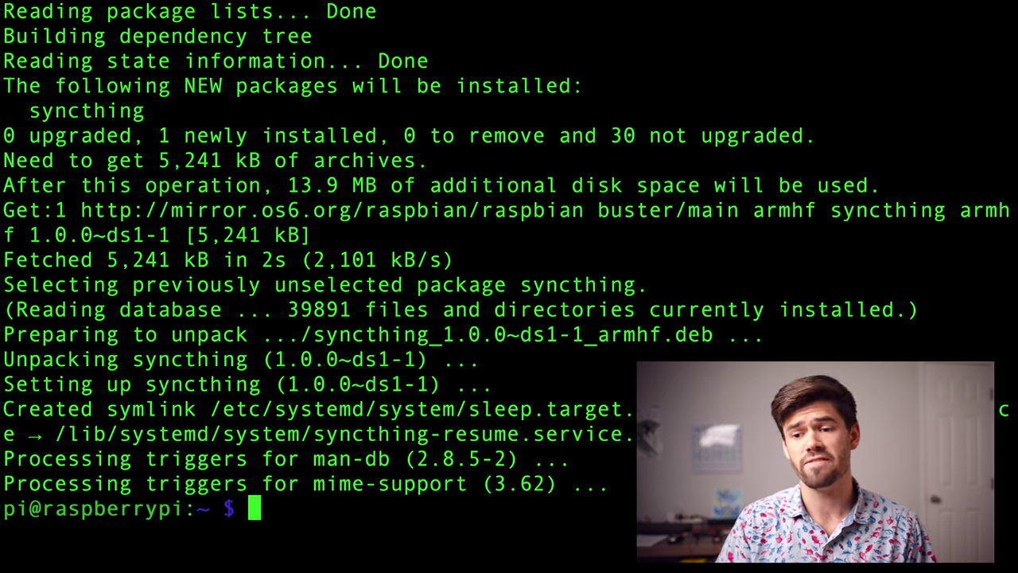
- Launch syncthing on the Pi so its GUI listens on 127.0.0.1:8384
text(s)
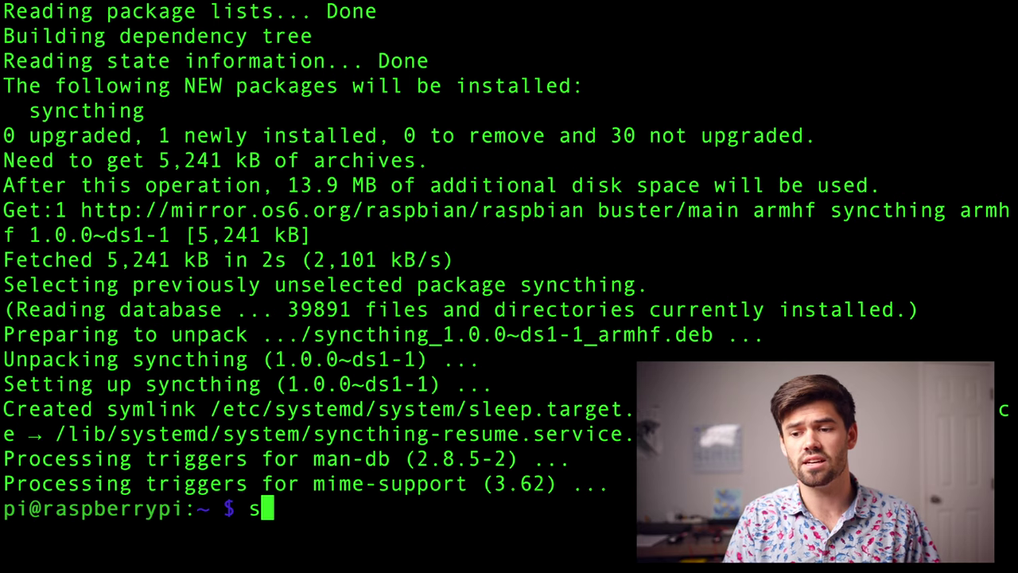
text(yncthing)
key(Return)
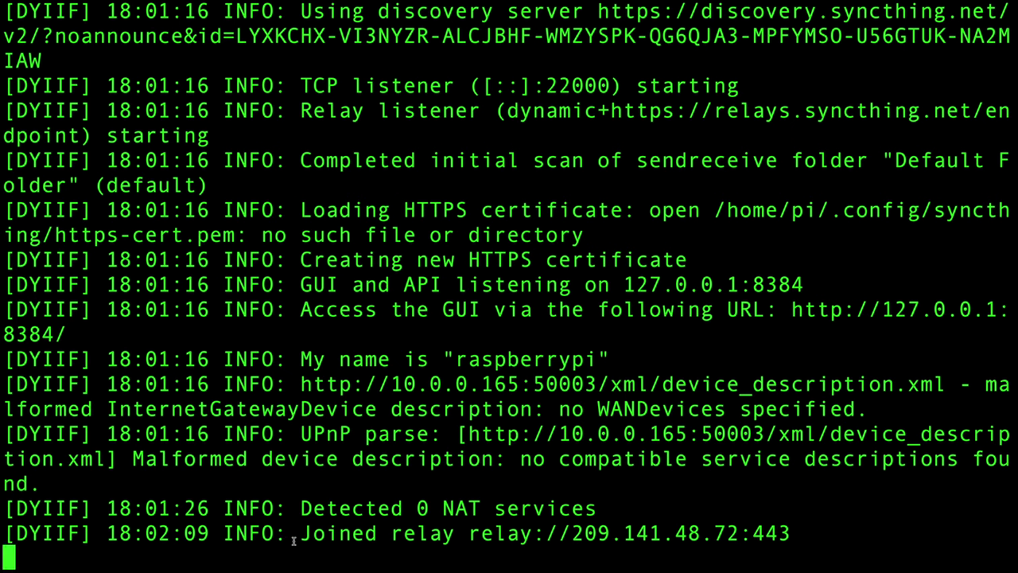
- Point out the 'Joined relay' log line, then stop syncthing with Ctrl+C and enter ls
drag(301, 535, 820, 538)
click(827, 535)
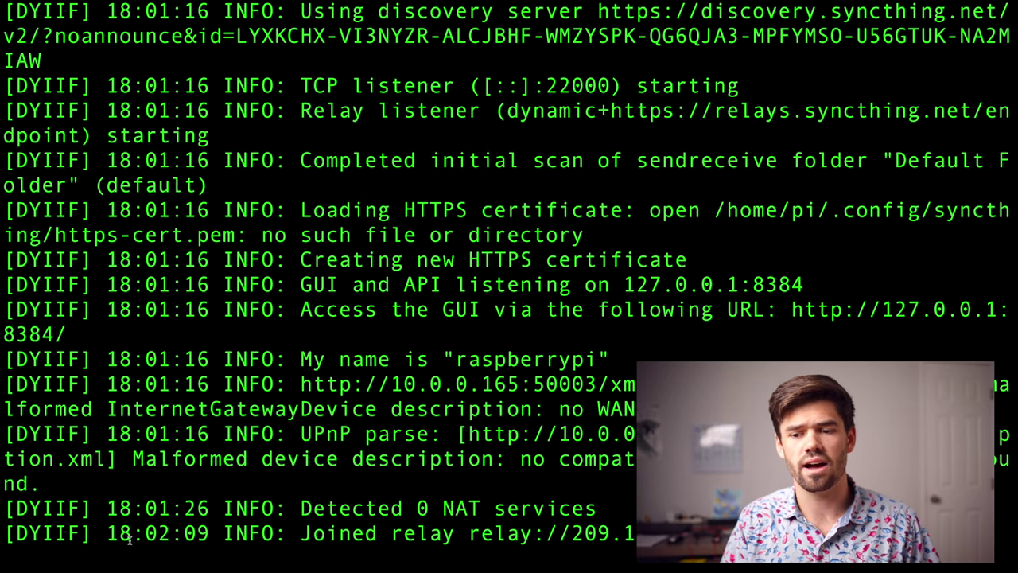
drag(3, 530, 796, 533)
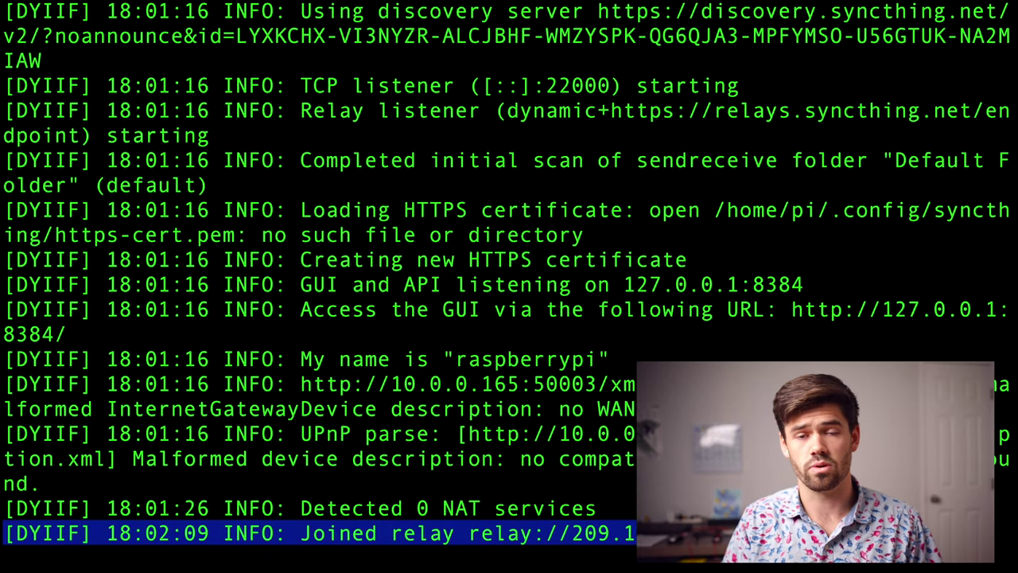
click(796, 533)
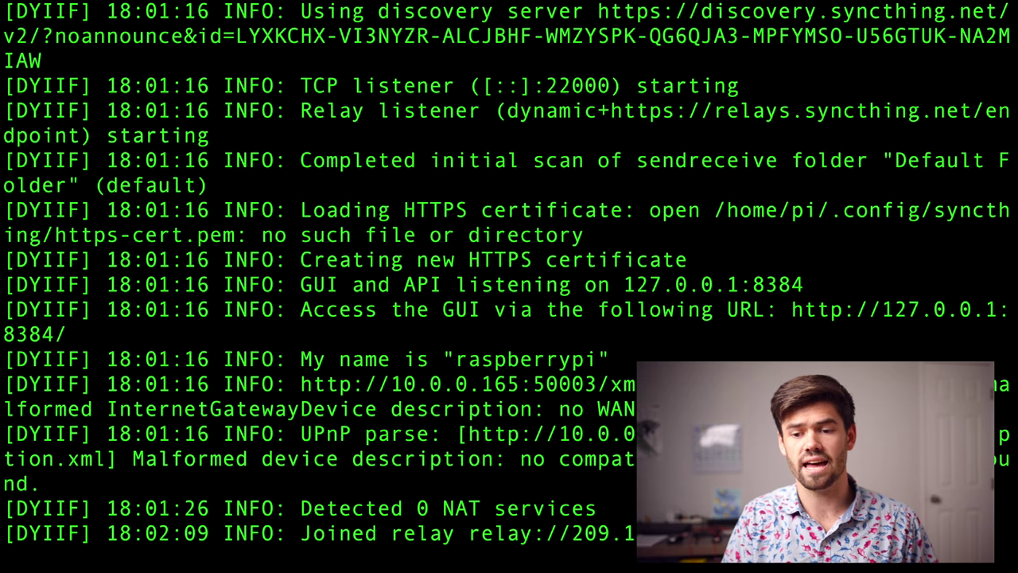
key(ctrl+c)
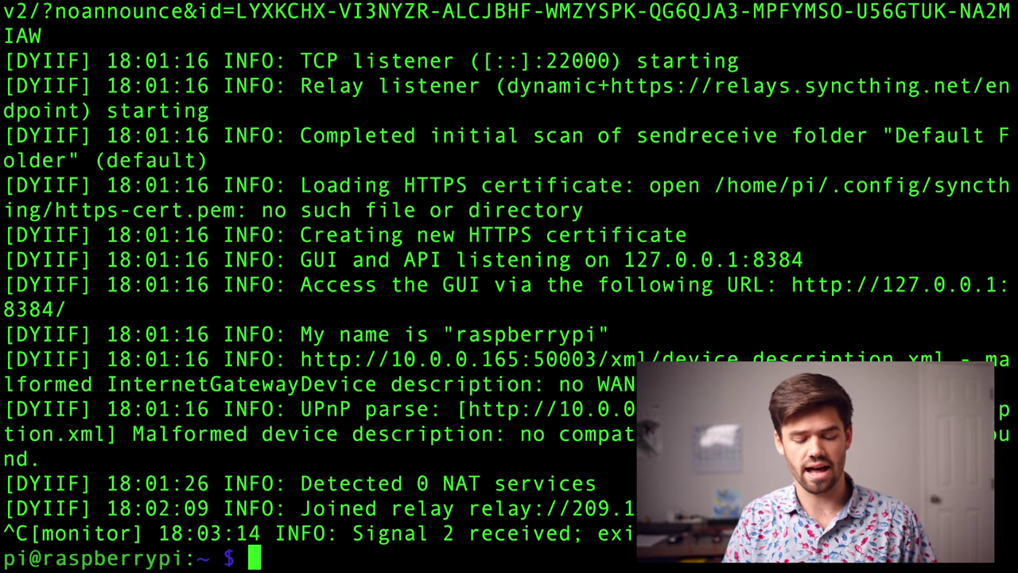
text(ls)
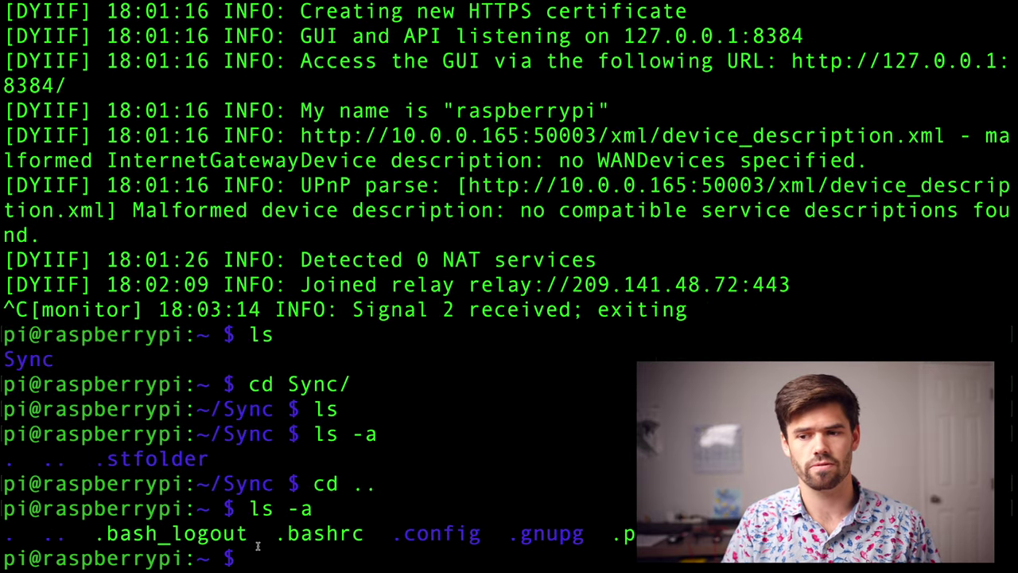
- Highlight the folder-listing commands and the hidden .config folder in the home listing
drag(364, 535, 181, 388)
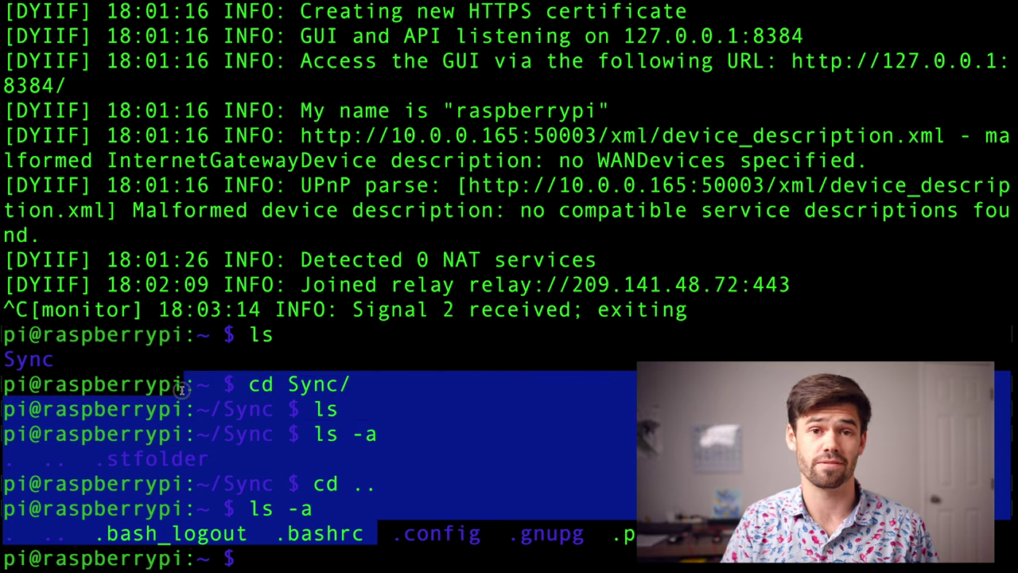
click(181, 388)
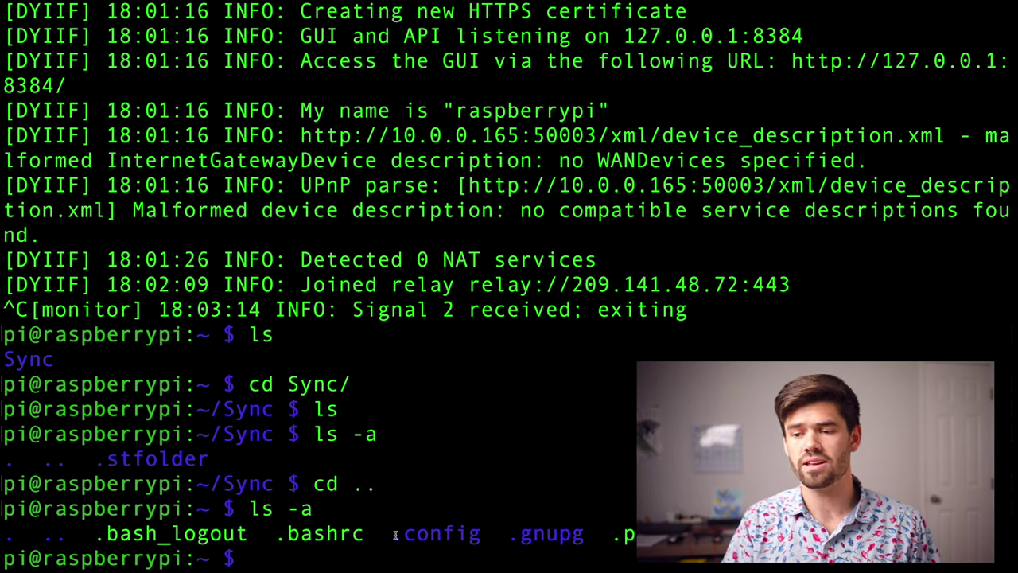
drag(395, 535, 483, 532)
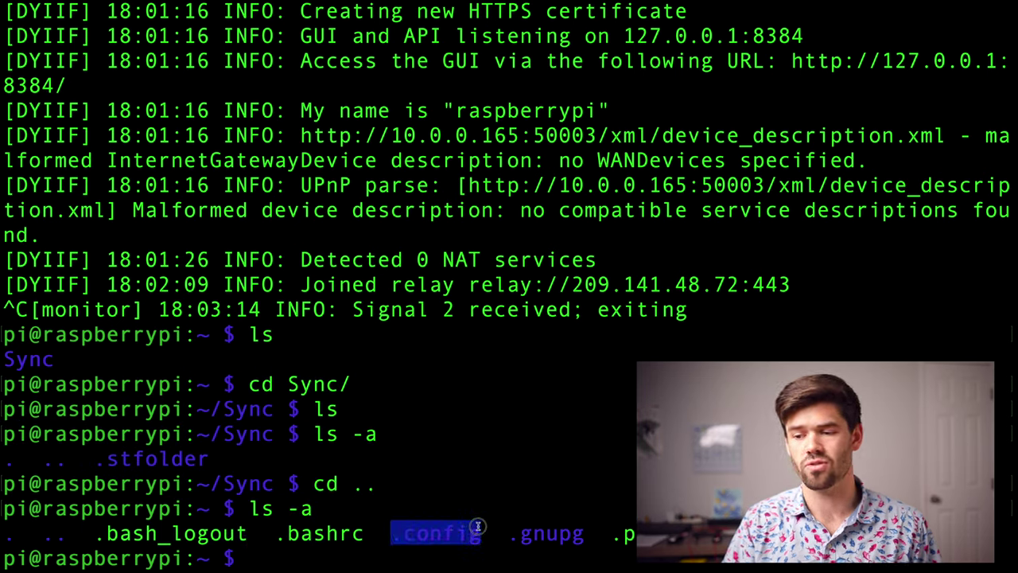
click(399, 536)
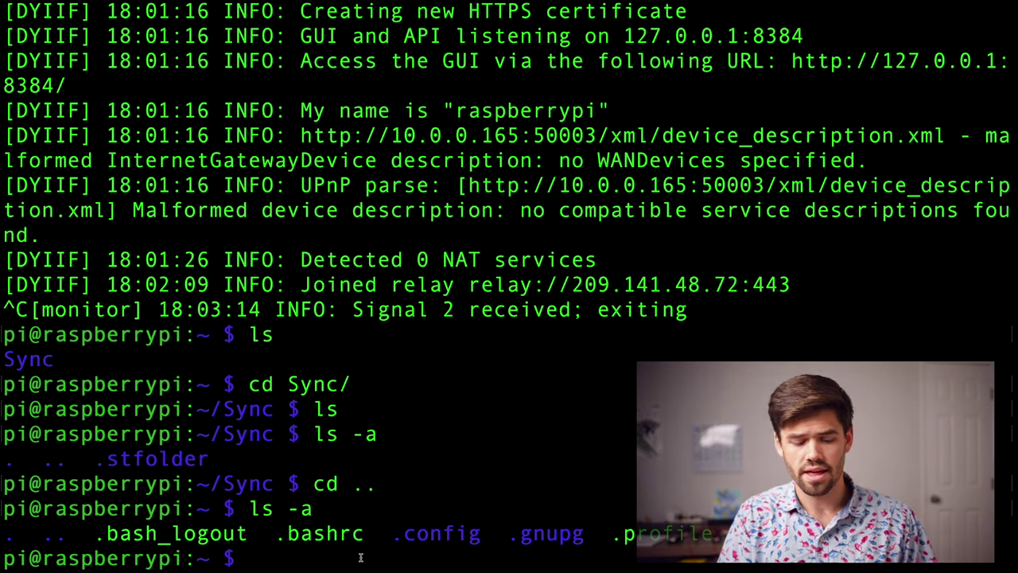
- Open .config/syncthing/config.xml in nano as root
text(sudo na)
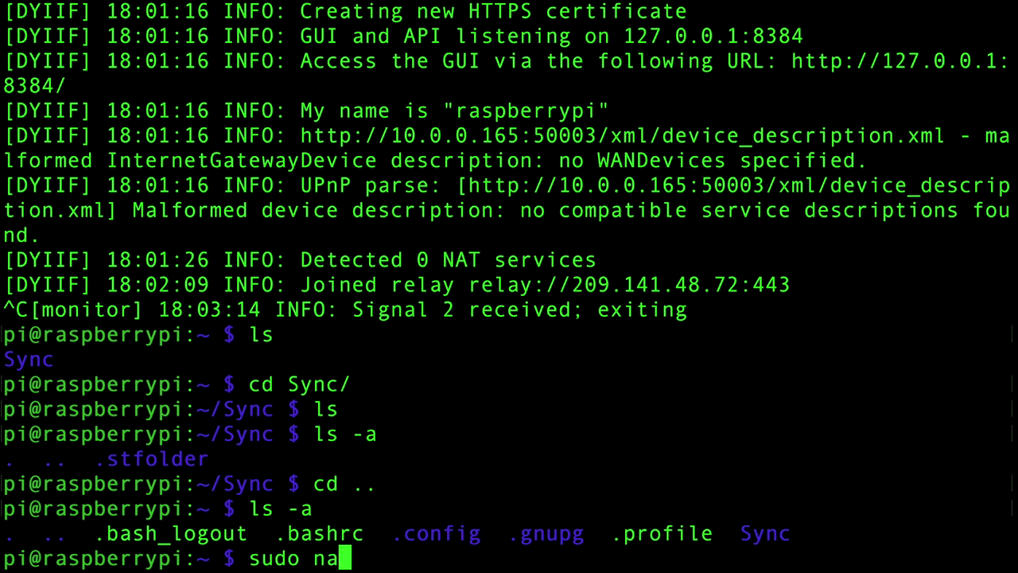
text(no .c)
key(Tab)
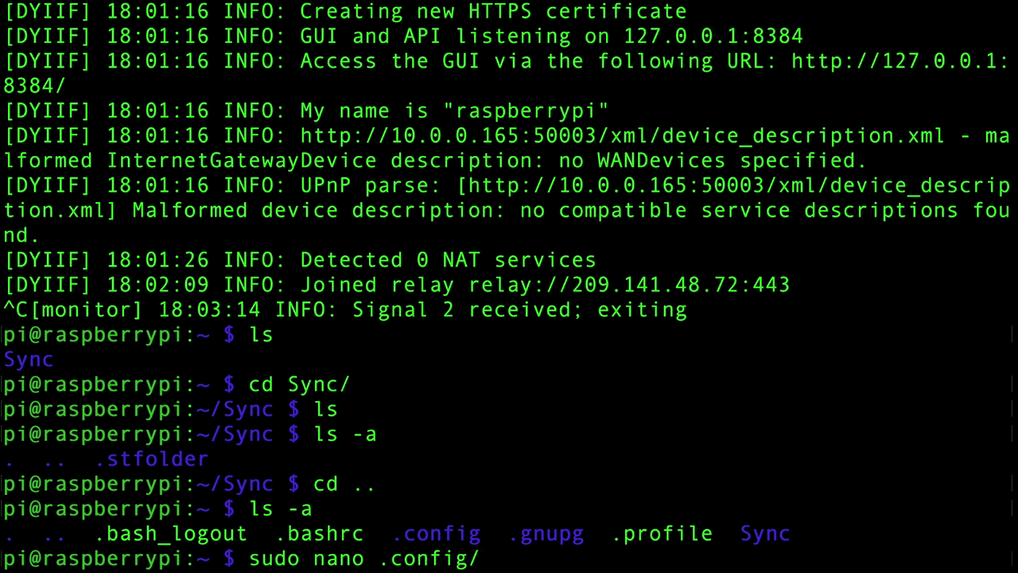
text(sy)
key(Tab)
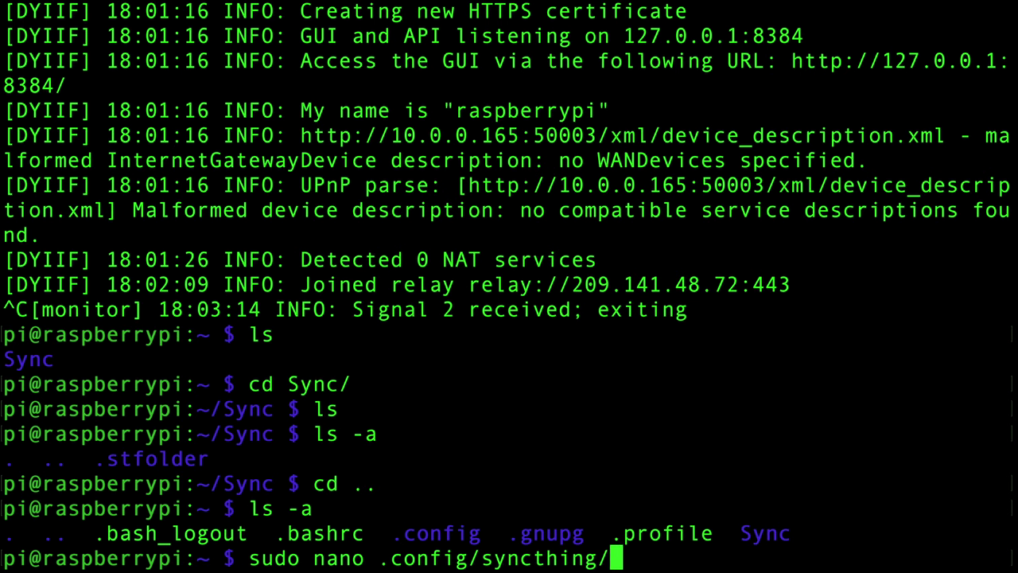
text(co)
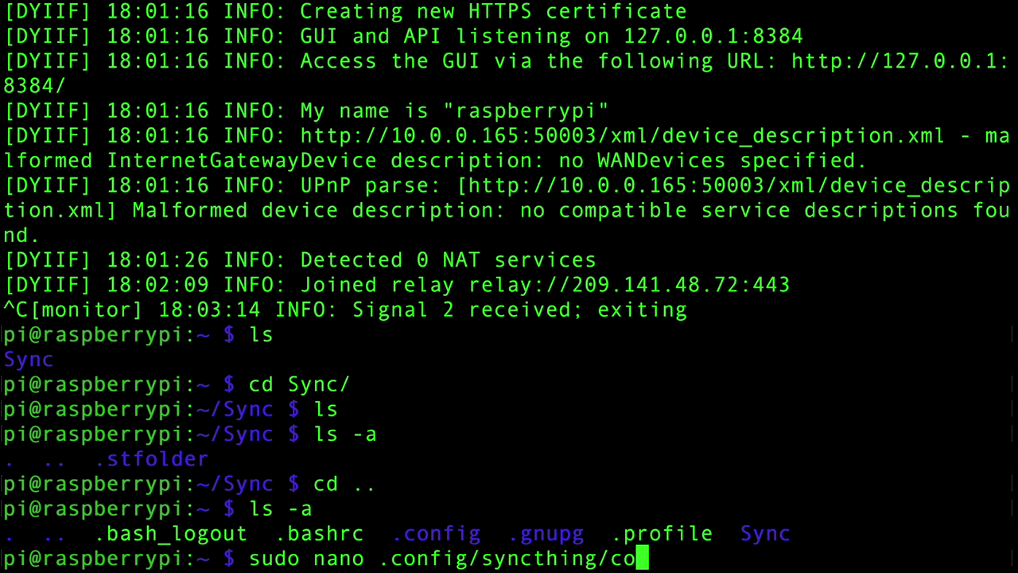
key(Tab)
key(Return)
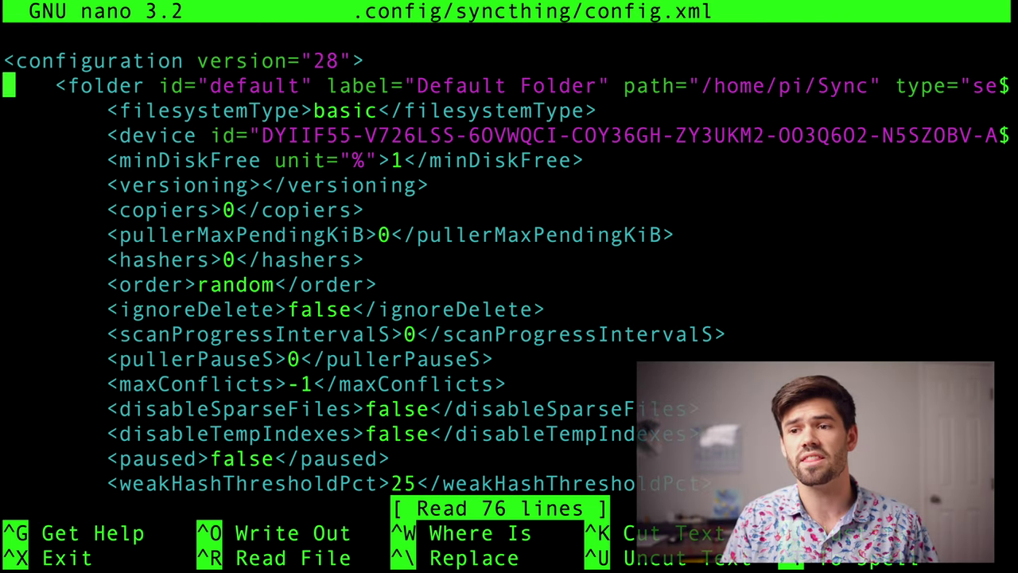
- Move down config.xml to the gui block's 127.0.0.1:8384 address line
key(Down)
key(Down)
key(Down)
key(Down)
key(Down)
key(Down)
key(Down)
key(Down)
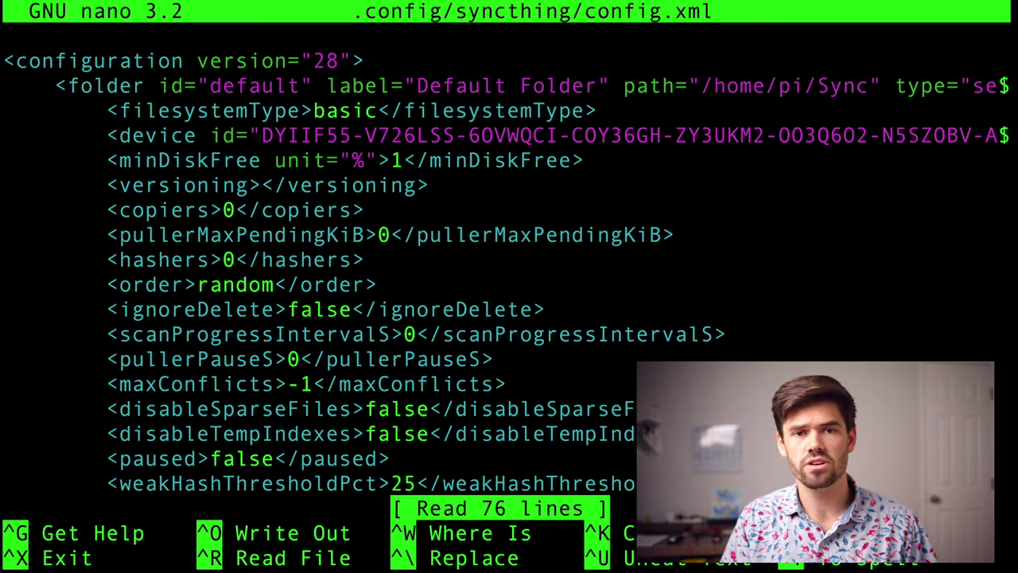
key(Down)
key(Down)
key(Down)
key(Down)
key(Down)
key(Down)
key(Down)
key(Down)
key(Down)
key(Down)
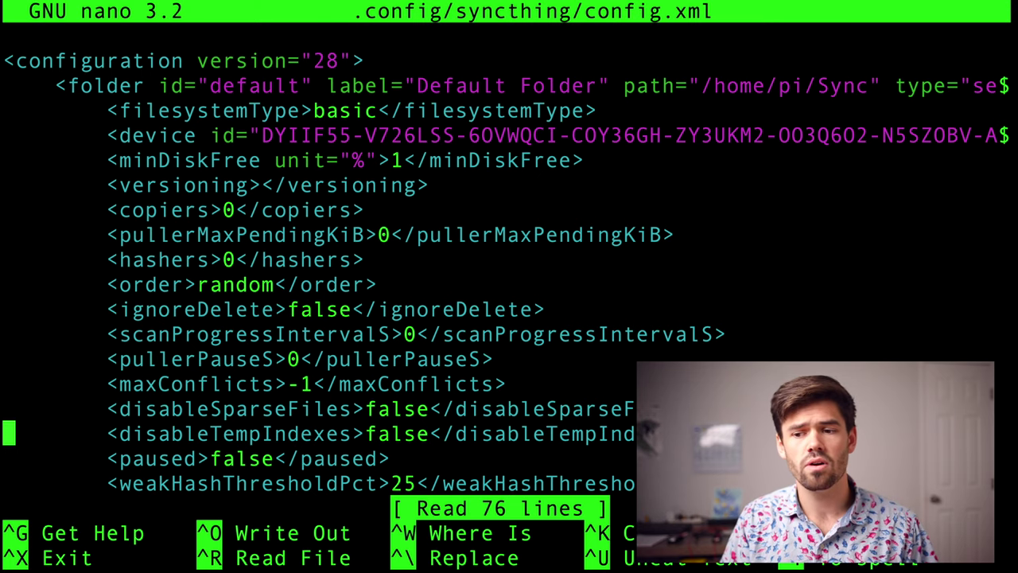
key(Down)
key(Down)
key(Down)
key(Down)
key(Down)
key(Down)
key(Down)
key(Down)
key(Down)
key(Down)
key(Down)
key(Down)
key(Down)
key(Down)
key(Down)
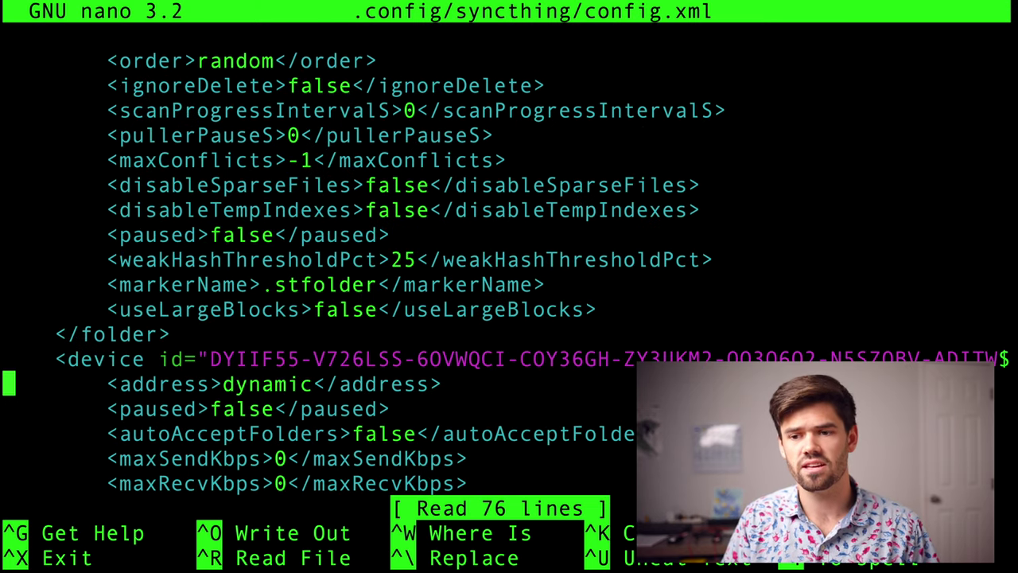
key(Up)
key(Up)
key(Up)
key(Up)
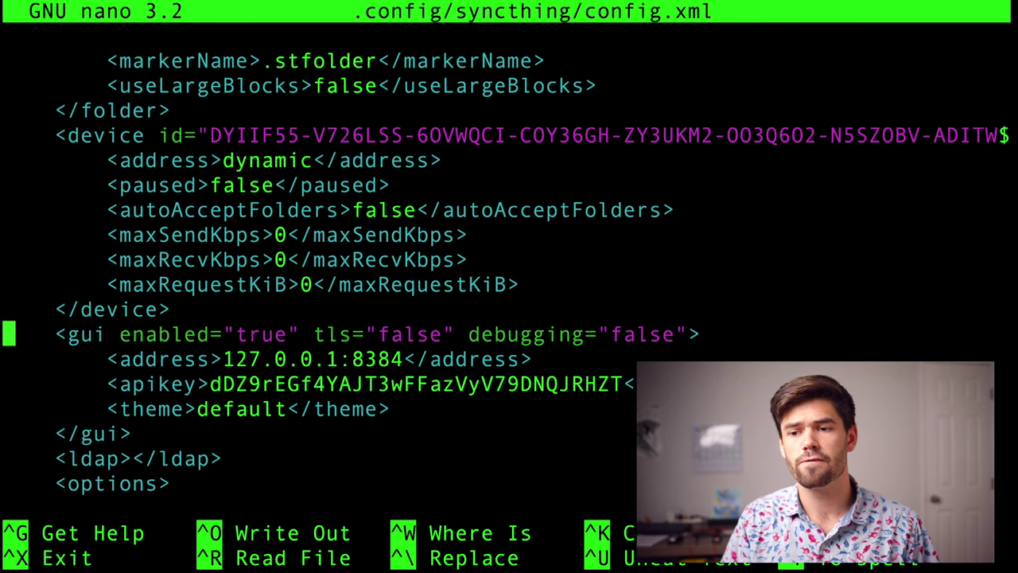
key(Right)
key(Right)
key(Right)
key(Right)
key(Right)
key(Right)
key(Right)
key(Right)
key(Right)
key(Right)
key(Right)
key(Right)
key(Right)
key(Right)
key(Right)
key(Right)
key(Right)
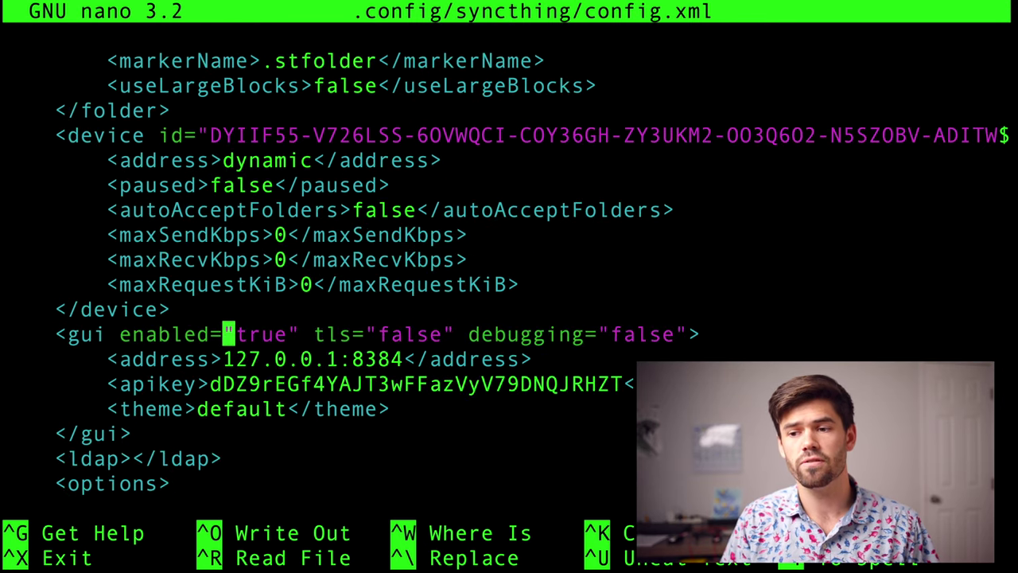
key(Down)
key(Right)
key(Right)
key(Right)
key(Right)
key(Right)
key(Right)
key(Right)
key(Right)
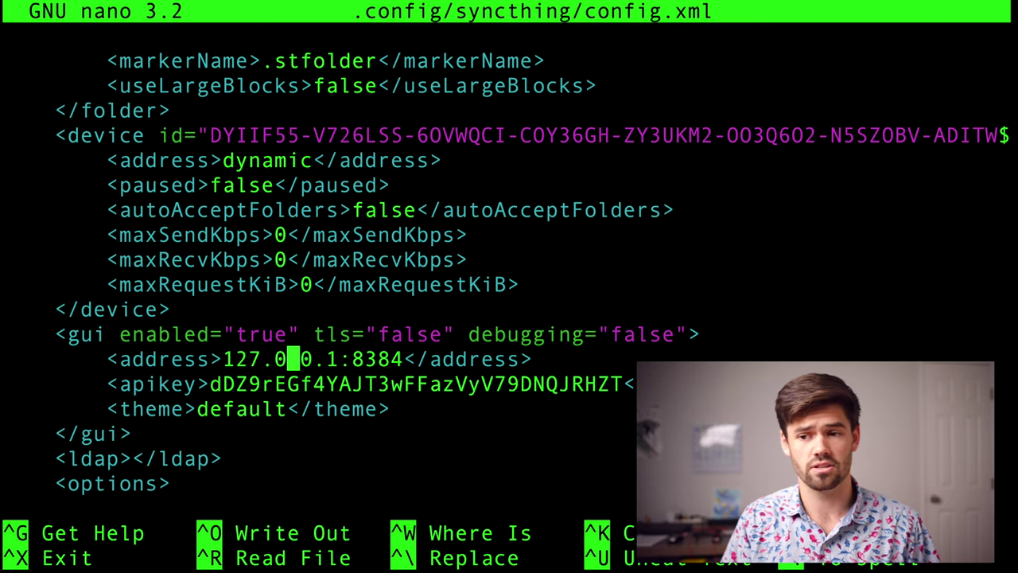
- Delete the final 1 of the 127.0.0.1 GUI address in config.xml
key(Left)
key(Left)
key(Left)
key(Left)
key(Left)
key(Left)
key(Left)
key(Left)
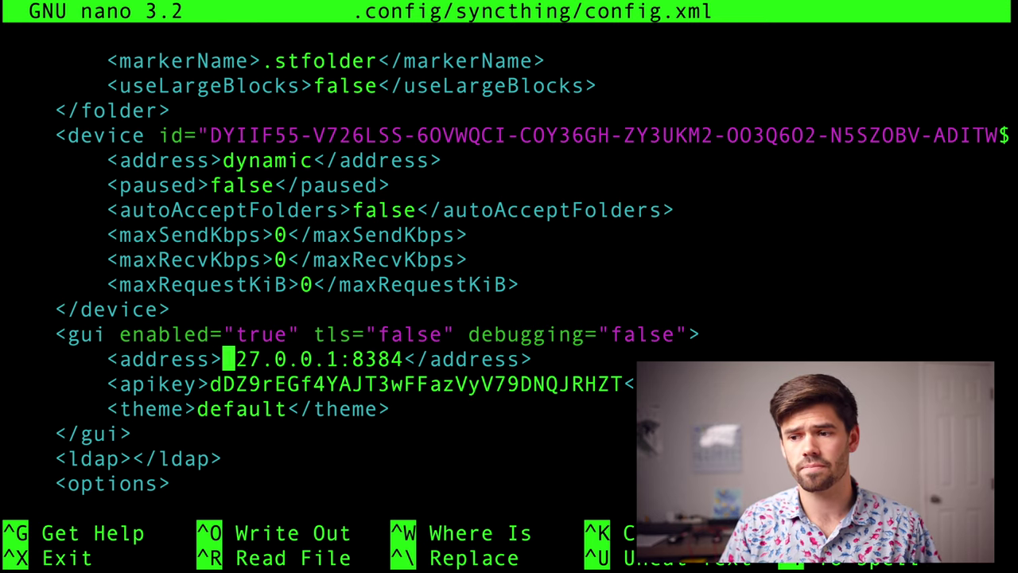
key(Right)
key(Right)
key(Right)
key(Right)
key(Right)
key(Right)
key(Right)
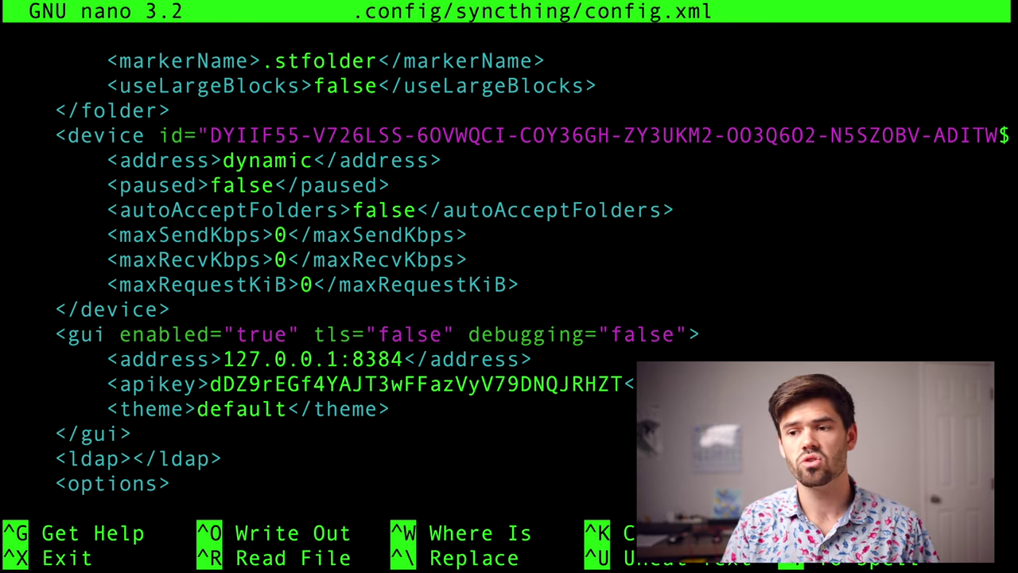
key(BackSpace)
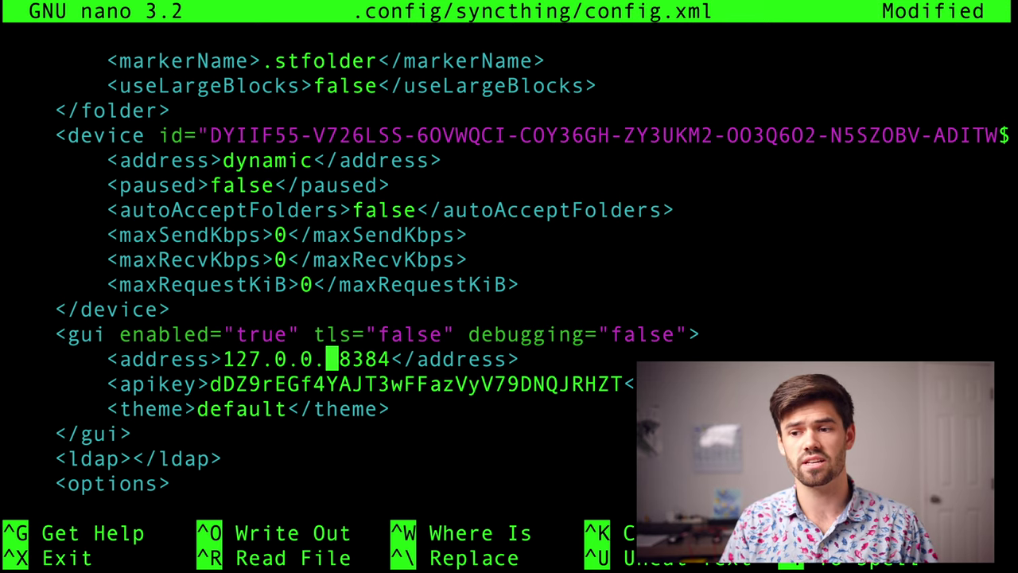
- Change the GUI address to 0.0.0.0:8384 and save config.xml, exiting nano
text(0)
key(Left)
key(Left)
key(Left)
key(Left)
key(Left)
key(Left)
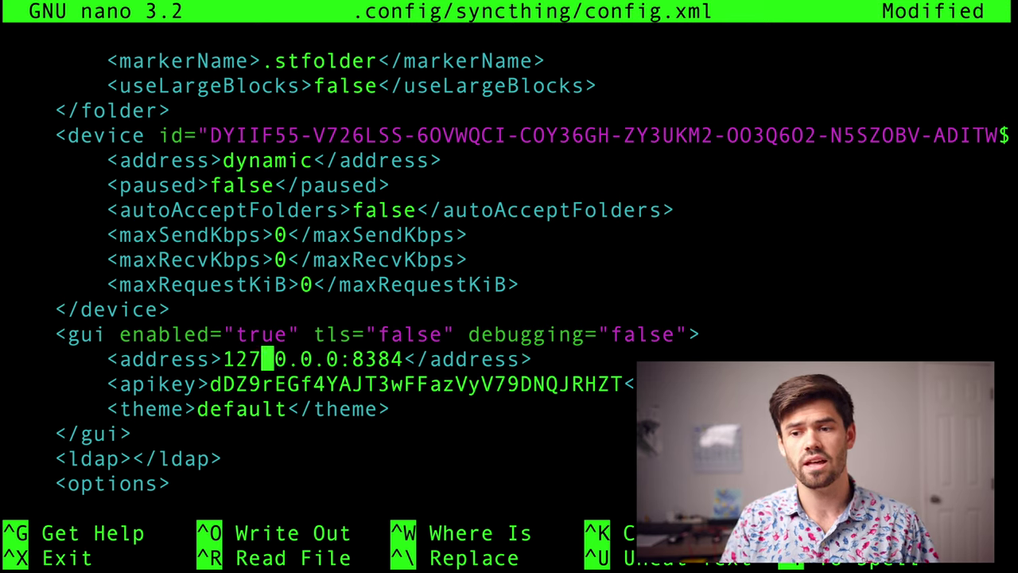
key(BackSpace)
key(BackSpace)
key(BackSpace)
text(0)
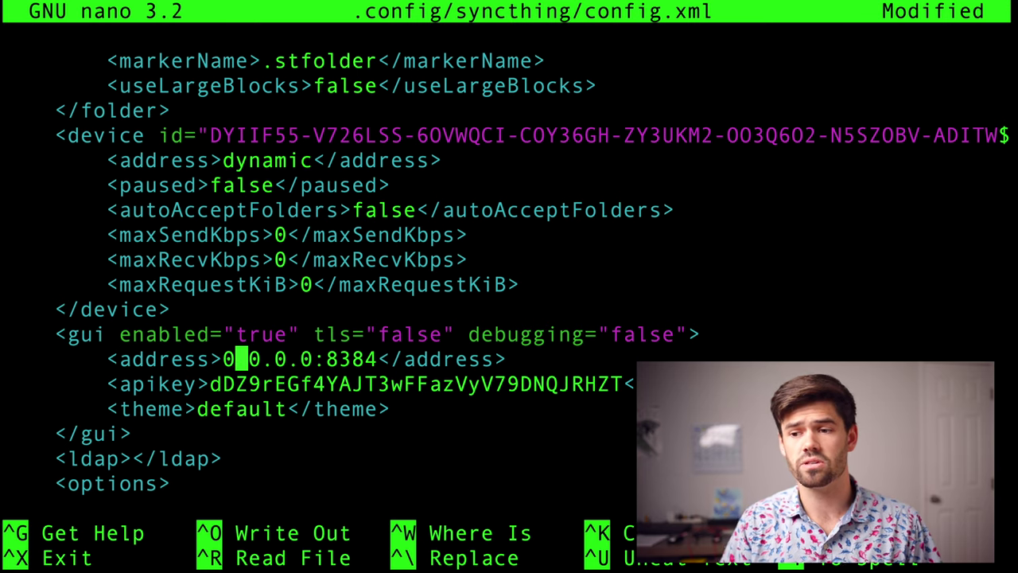
key(Right)
key(Right)
key(Right)
key(Right)
key(Right)
key(Right)
key(Right)
key(Right)
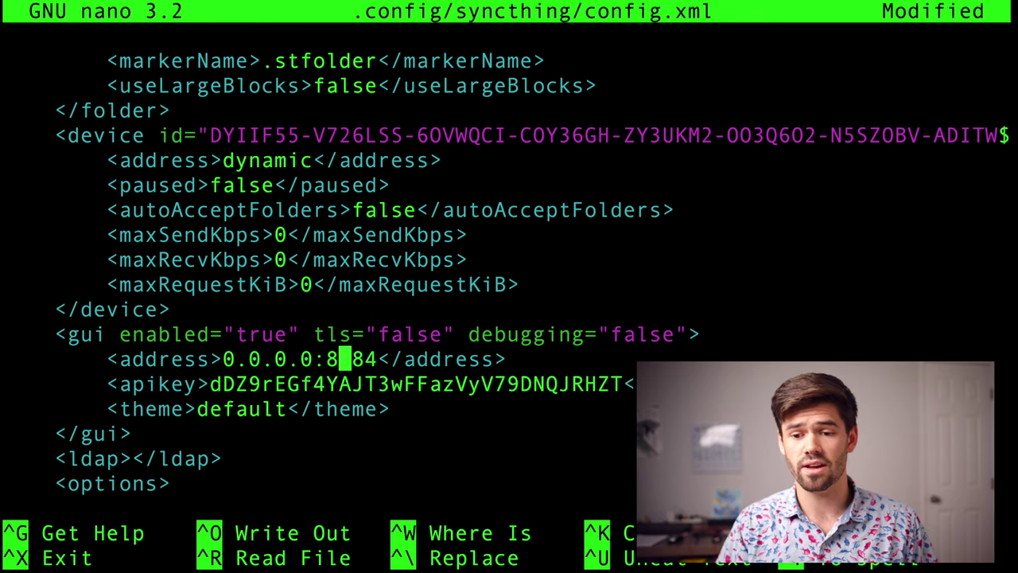
key(ctrl+x)
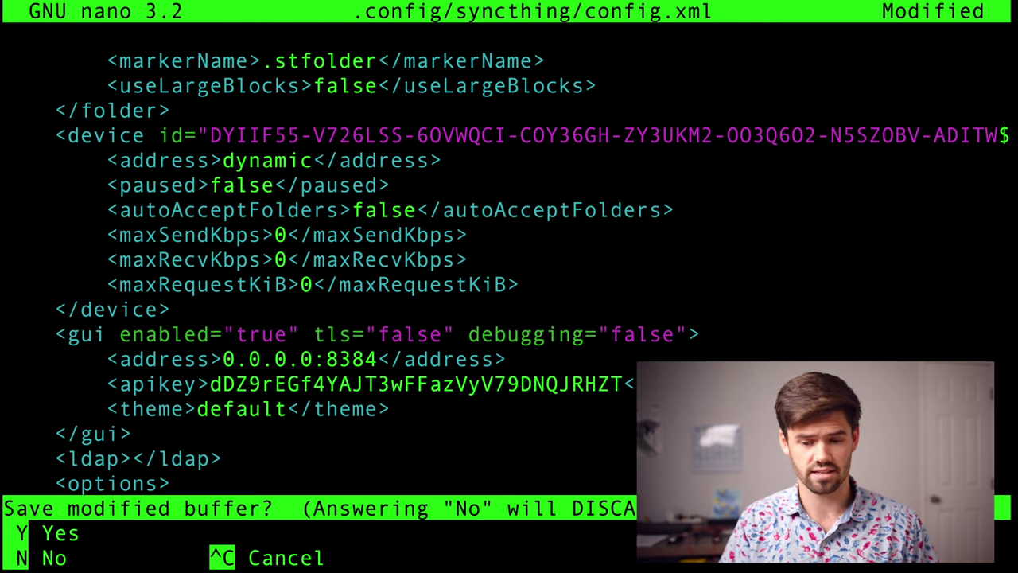
key(y)
key(Return)
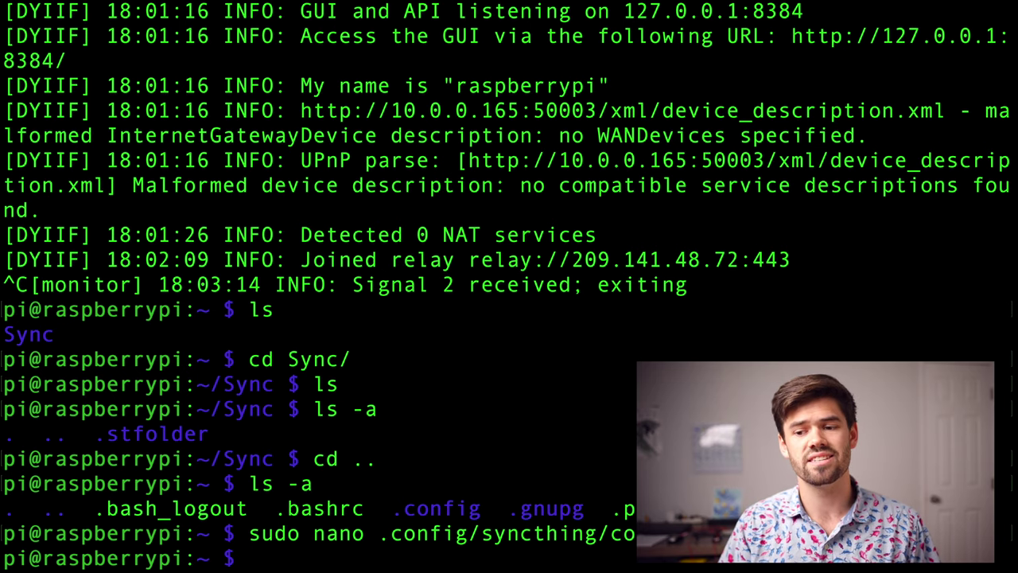
- Start syncthing again on the Pi with the new listen address
text(ls -a)
key(BackSpace)
key(BackSpace)
key(BackSpace)
key(BackSpace)
key(BackSpace)
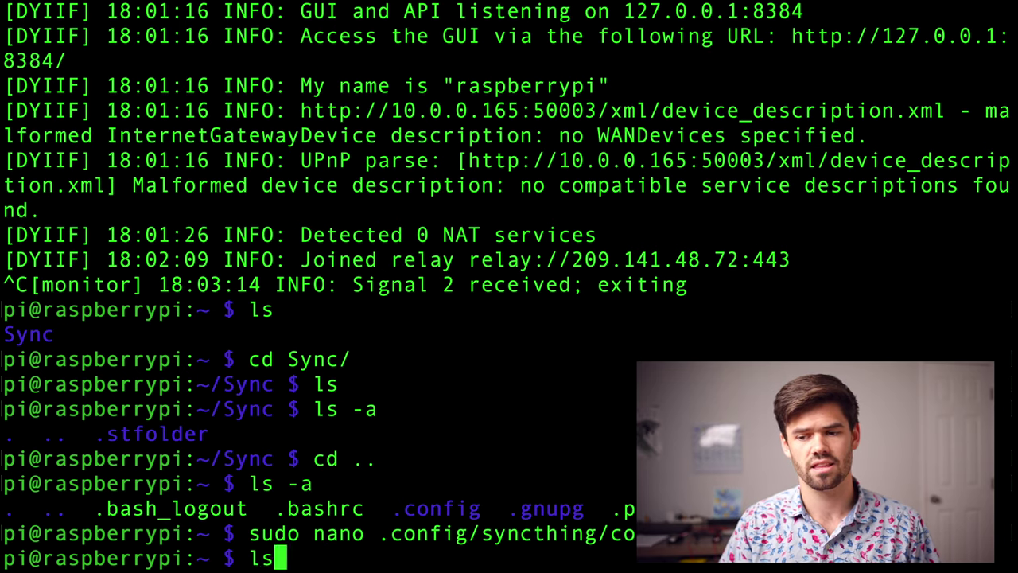
text(syncthing)
key(Return)
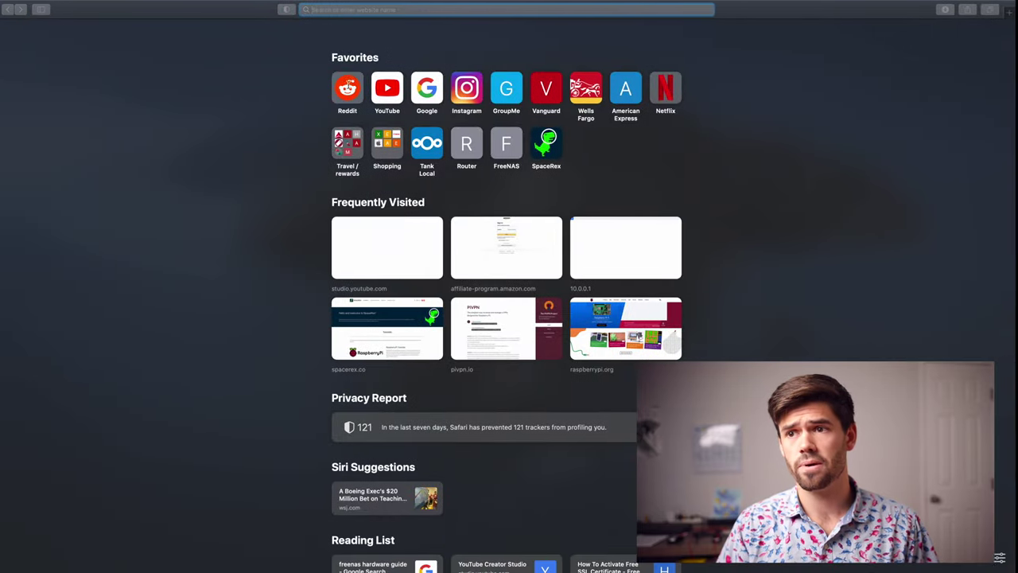
- Load raspberrypi.local:8384 in Safari and decline anonymous usage reporting
text(raspb)
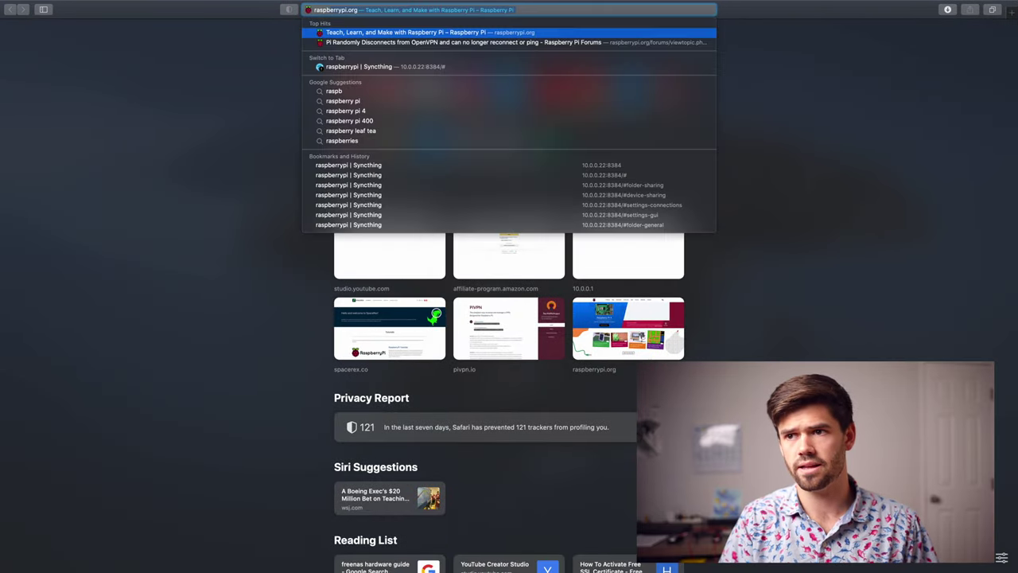
text(errypi.local)
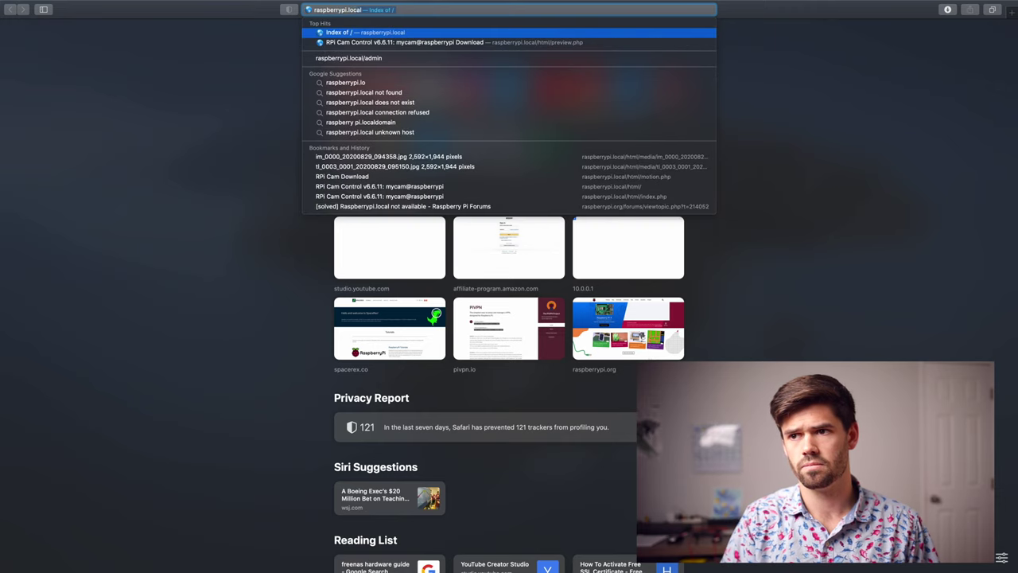
text(:)
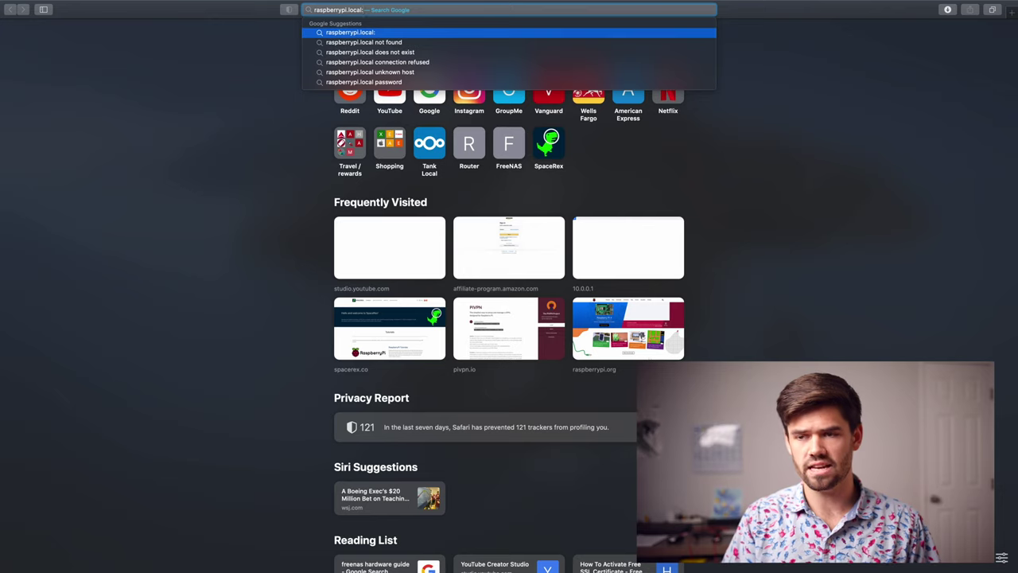
text(8384)
key(Return)
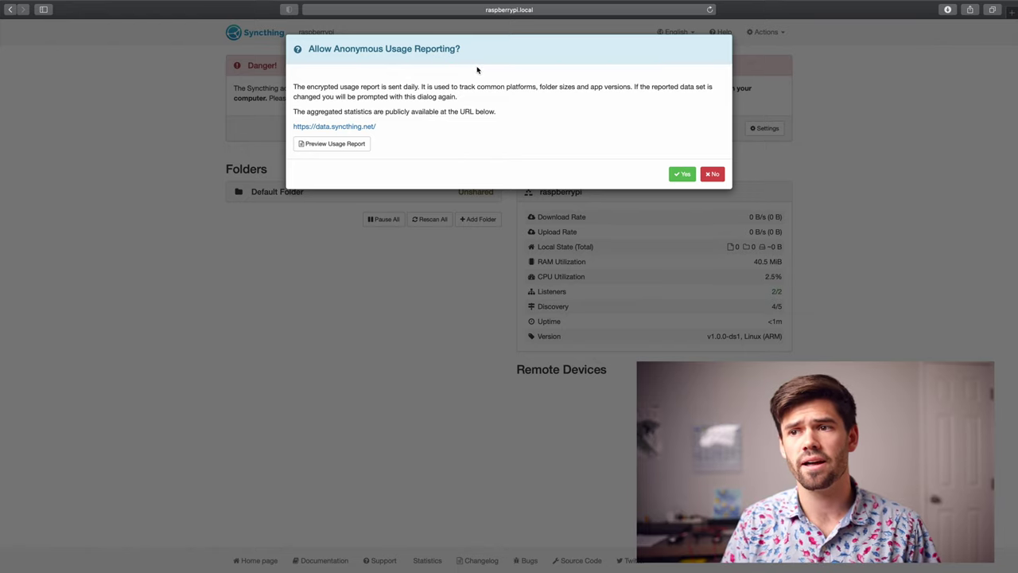
drag(304, 50, 470, 51)
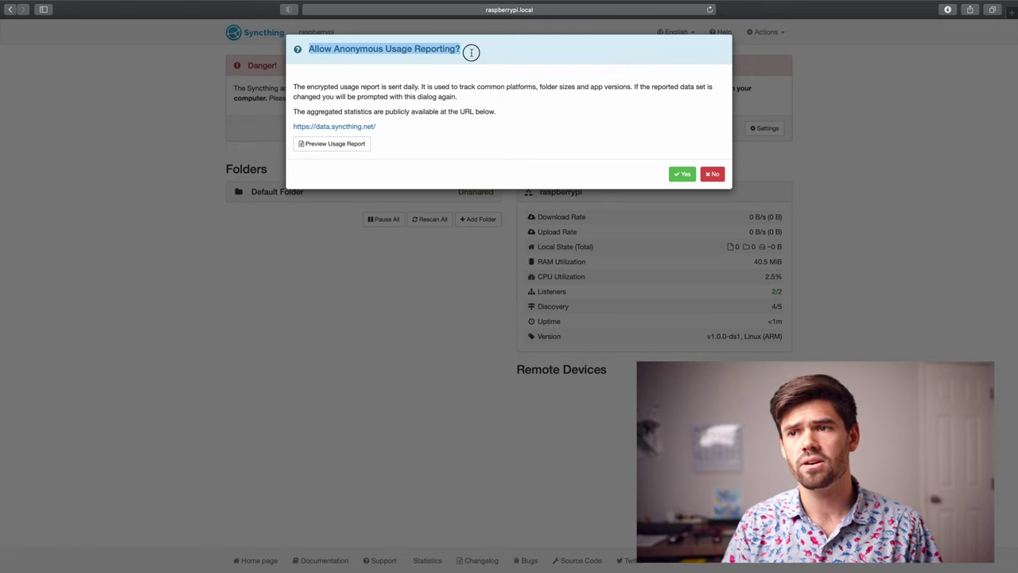
click(472, 53)
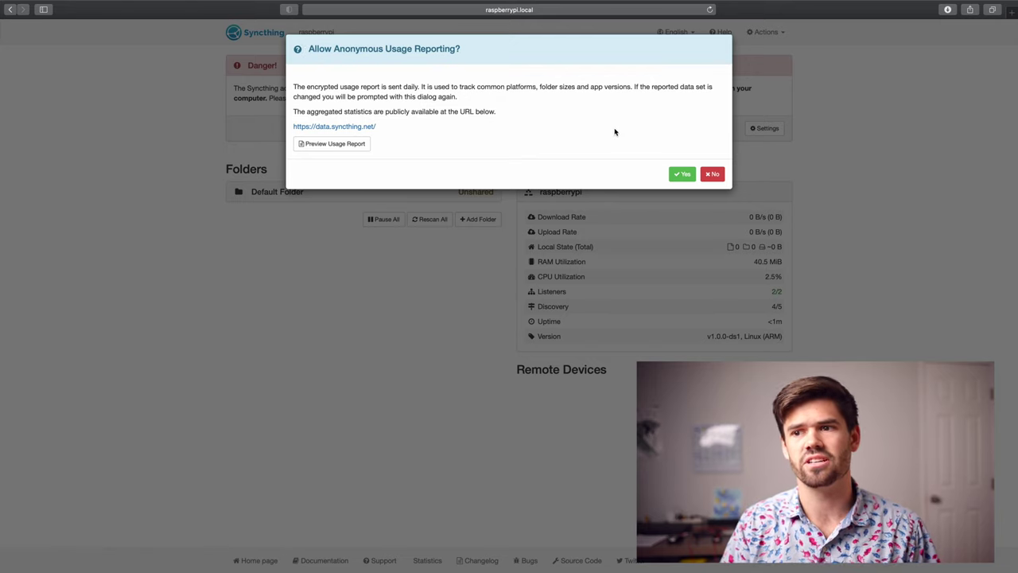
click(712, 174)
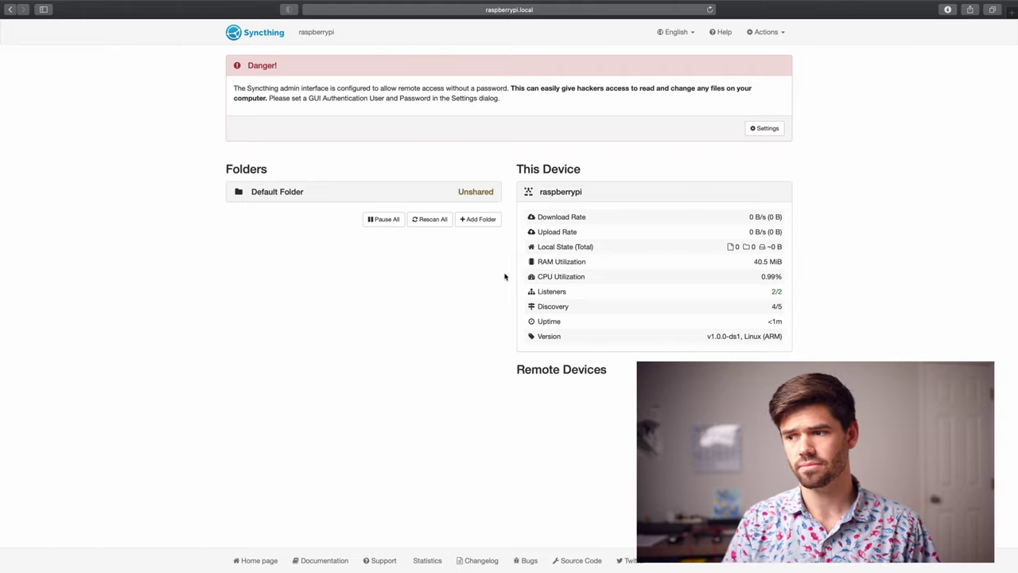
- Highlight the security warning about the unprotected web GUI
triple_click(436, 103)
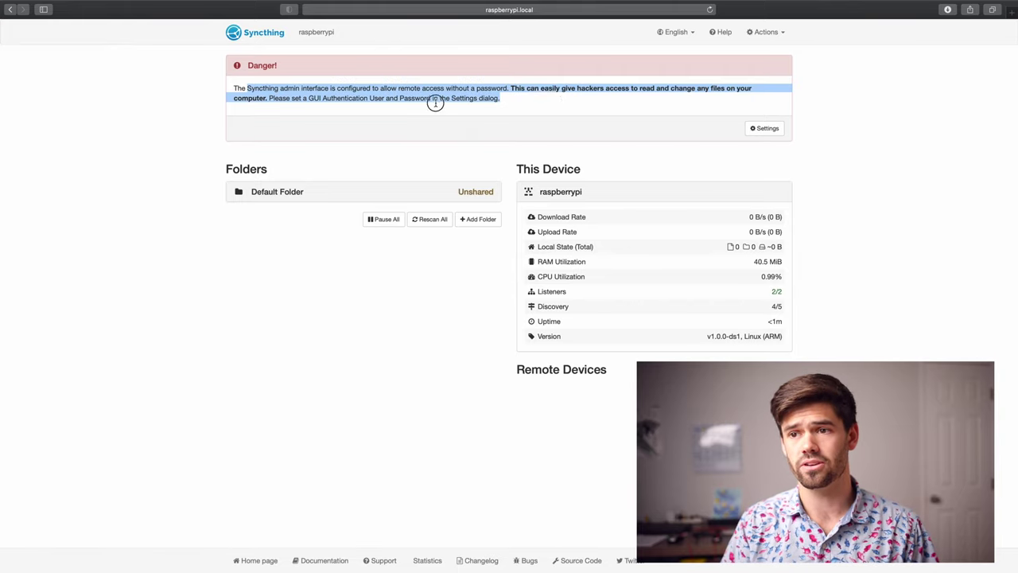
click(554, 100)
drag(548, 101, 189, 95)
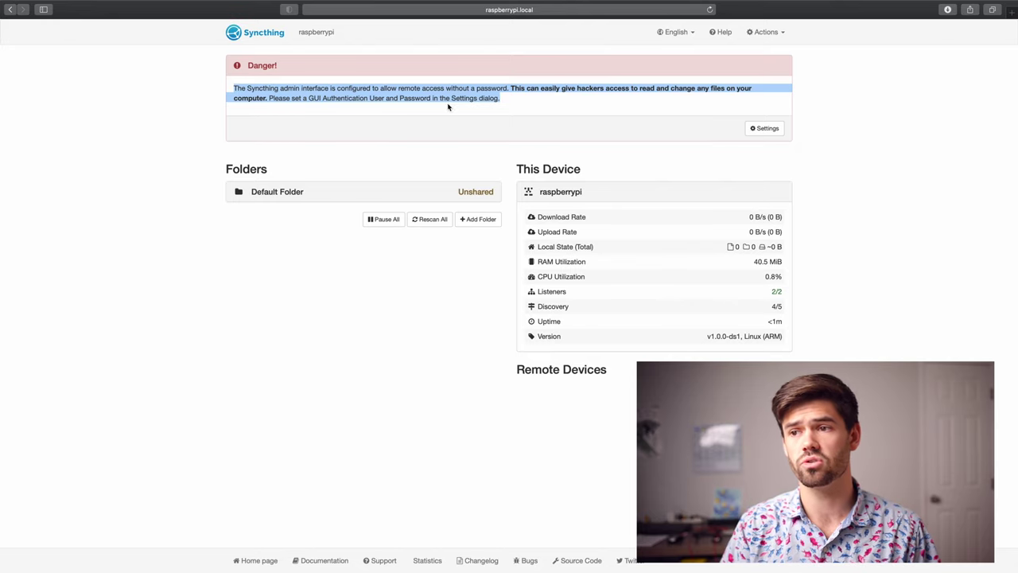
- In Settings > GUI, set a login user and password, choose the Dark theme, and save
click(765, 128)
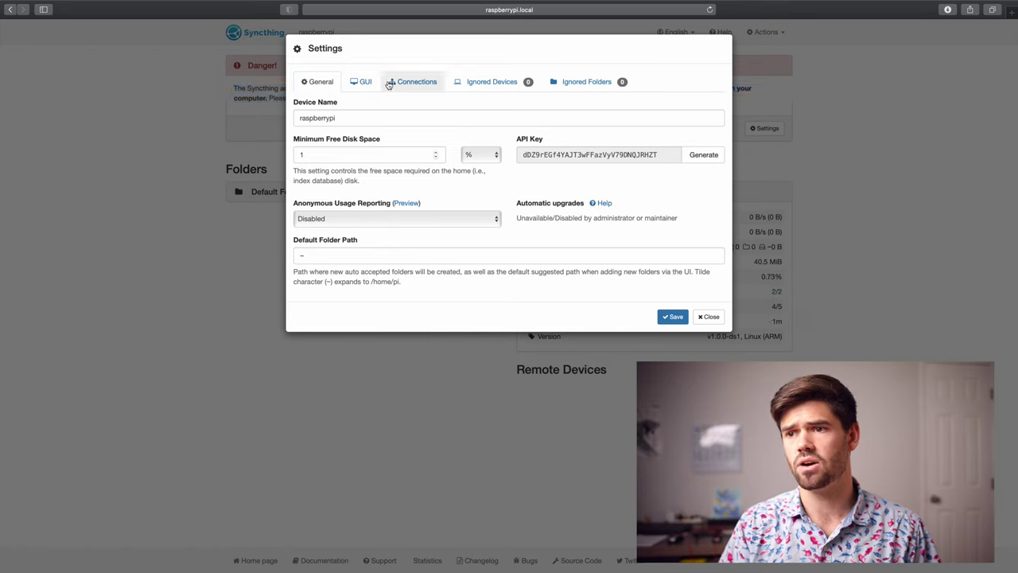
click(359, 82)
click(349, 152)
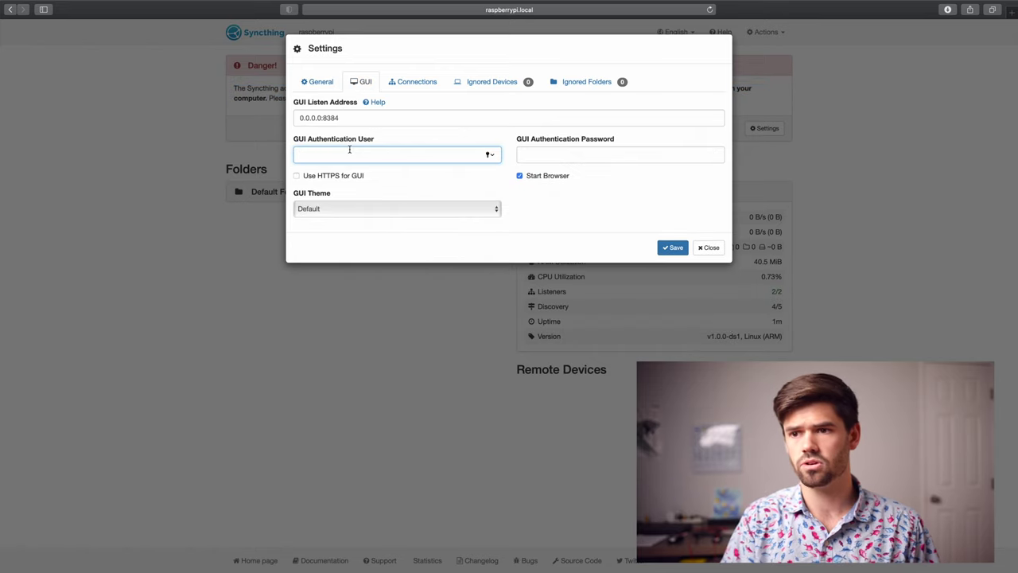
text(will)
key(Tab)
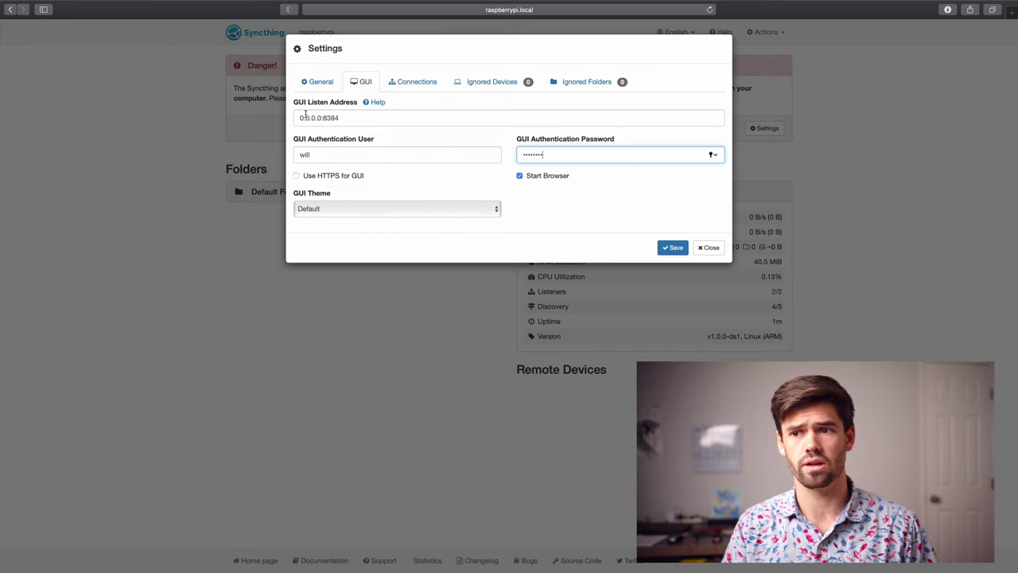
key(Tab)
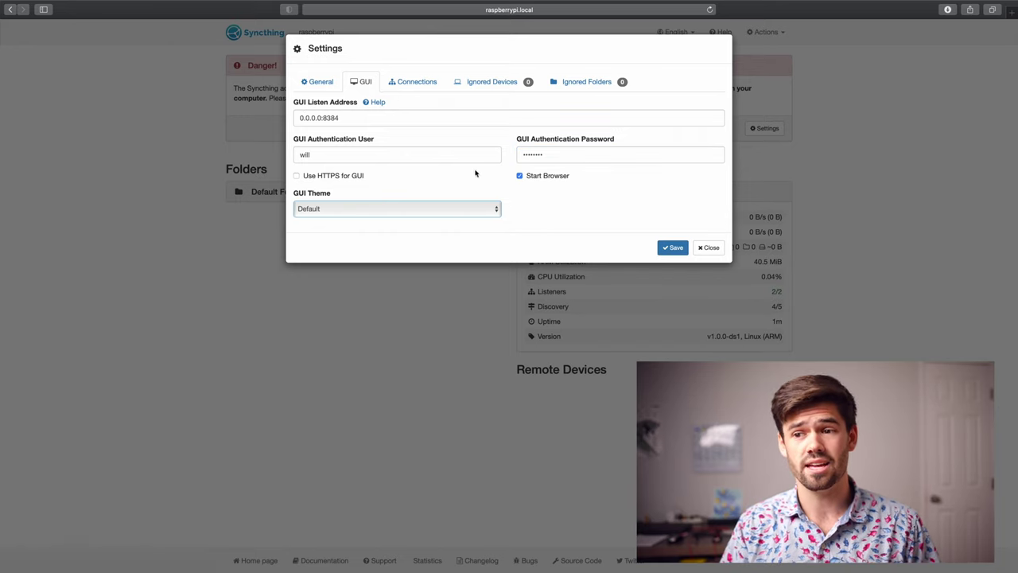
click(410, 209)
click(379, 201)
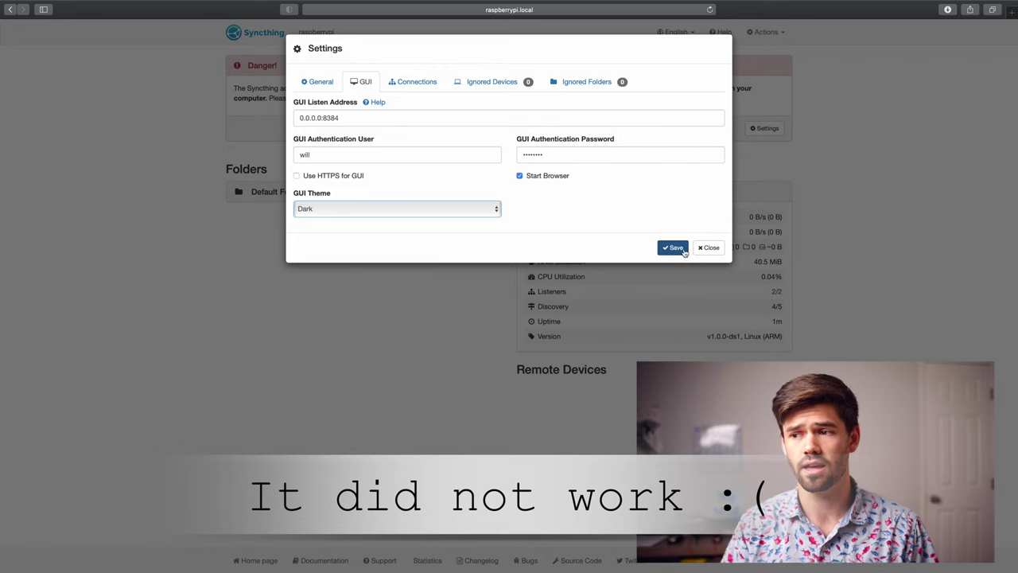
click(676, 248)
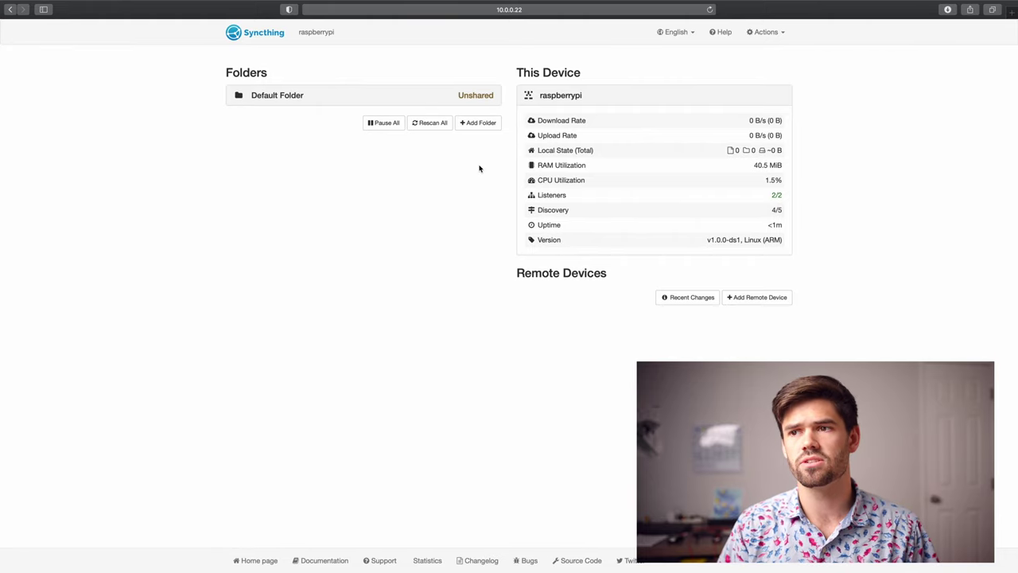
- On the Mac's Syncthing dashboard at 127.0.0.1, open the Add Remote Device form
mouse_move(632, 3)
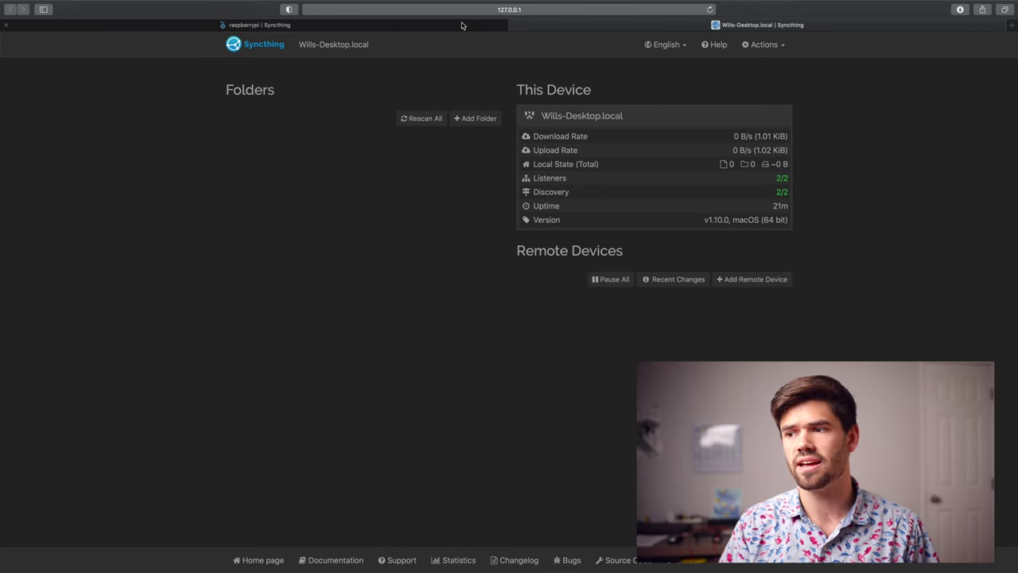
click(752, 283)
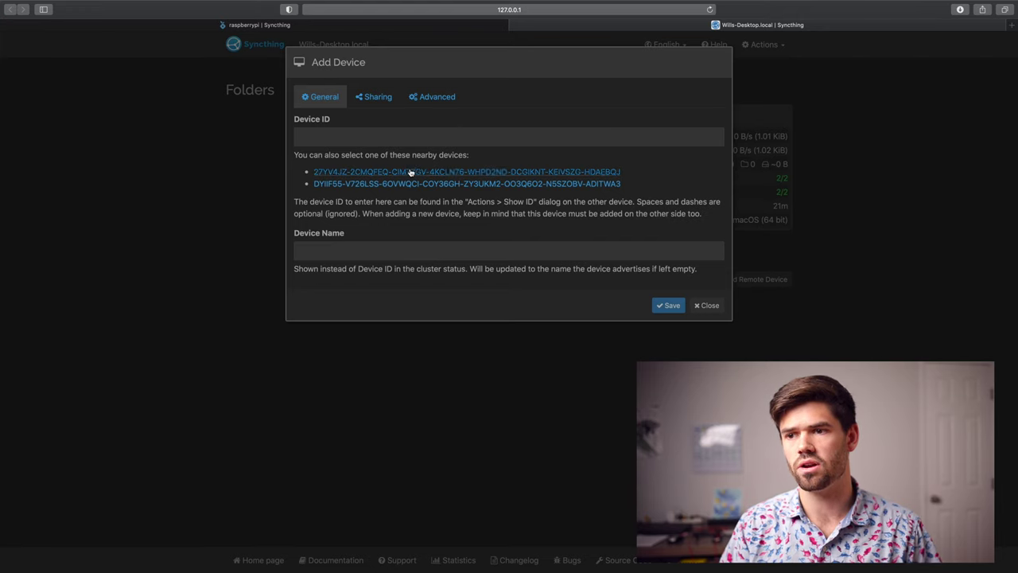
- Copy the Raspberry Pi's device ID from its Actions > Show ID window
click(289, 26)
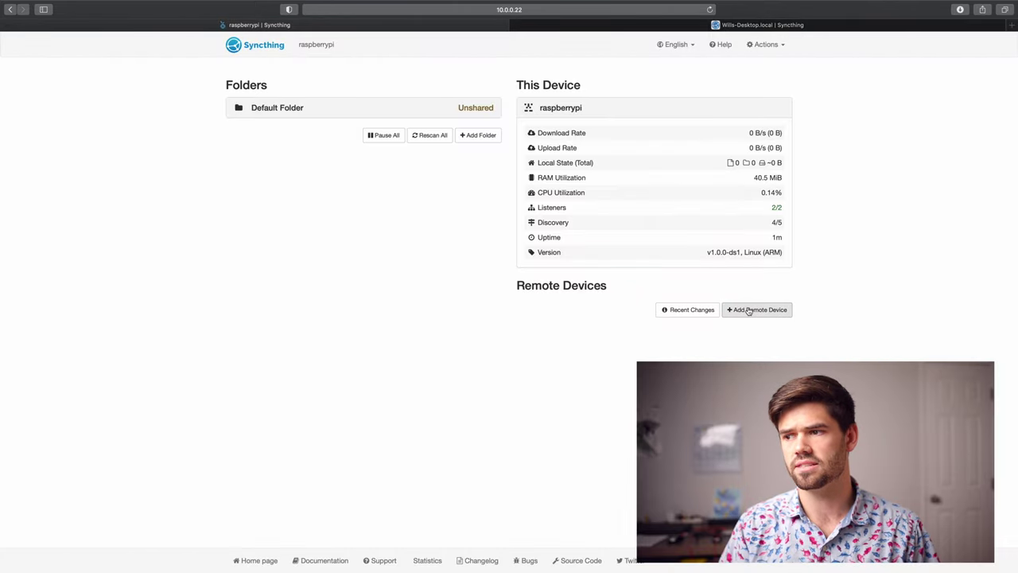
click(768, 44)
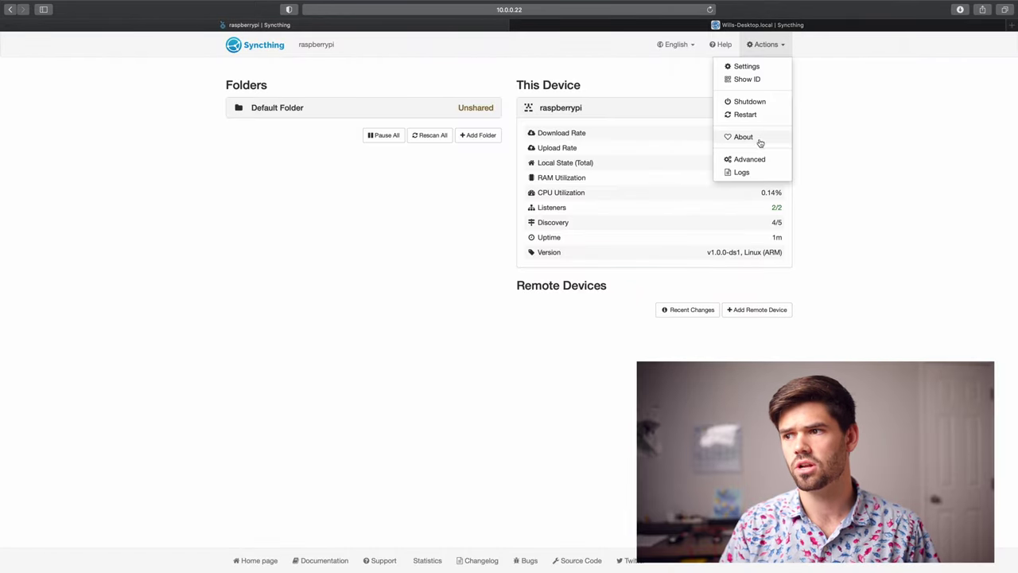
click(755, 80)
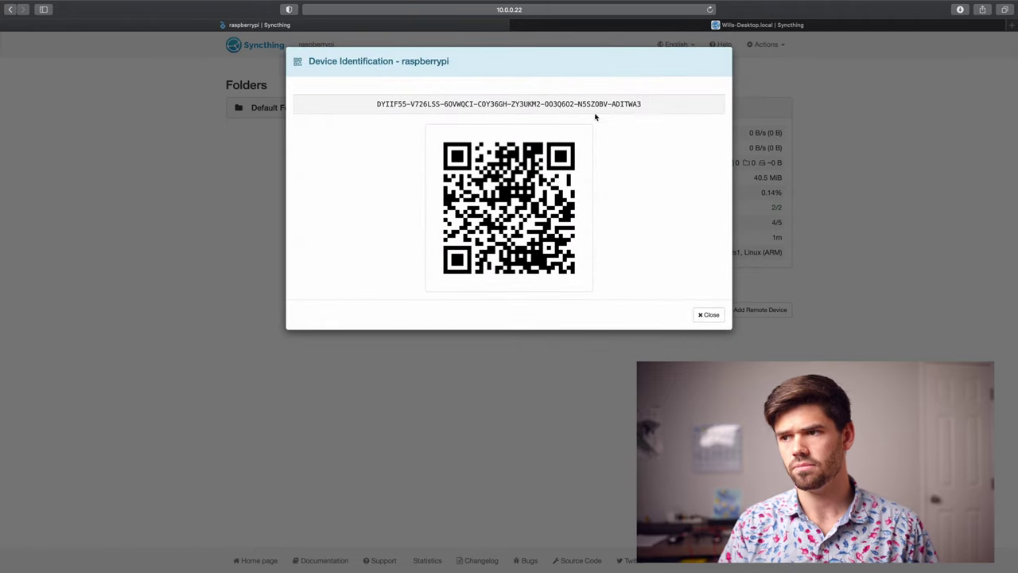
drag(652, 104, 391, 113)
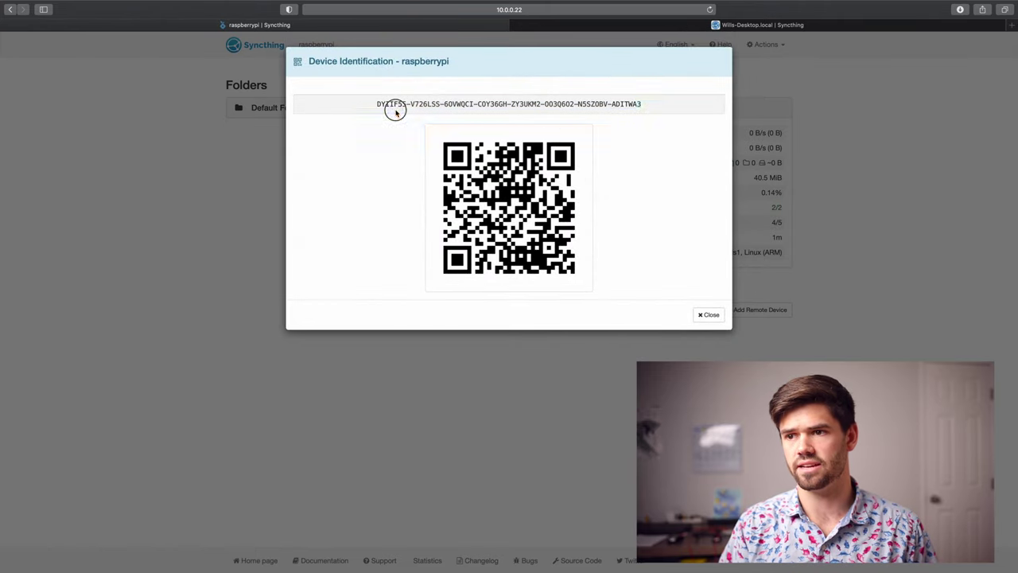
triple_click(390, 106)
key(super+c)
- On the Mac, add the Pi's ID as device 'pi' with Introducer enabled and save
click(704, 24)
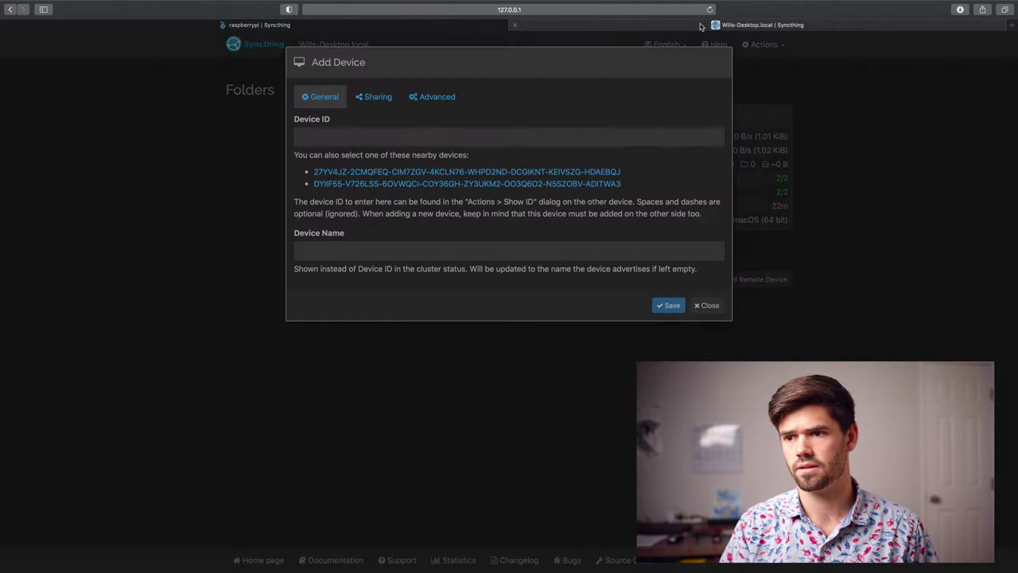
click(382, 137)
key(super+v)
click(365, 233)
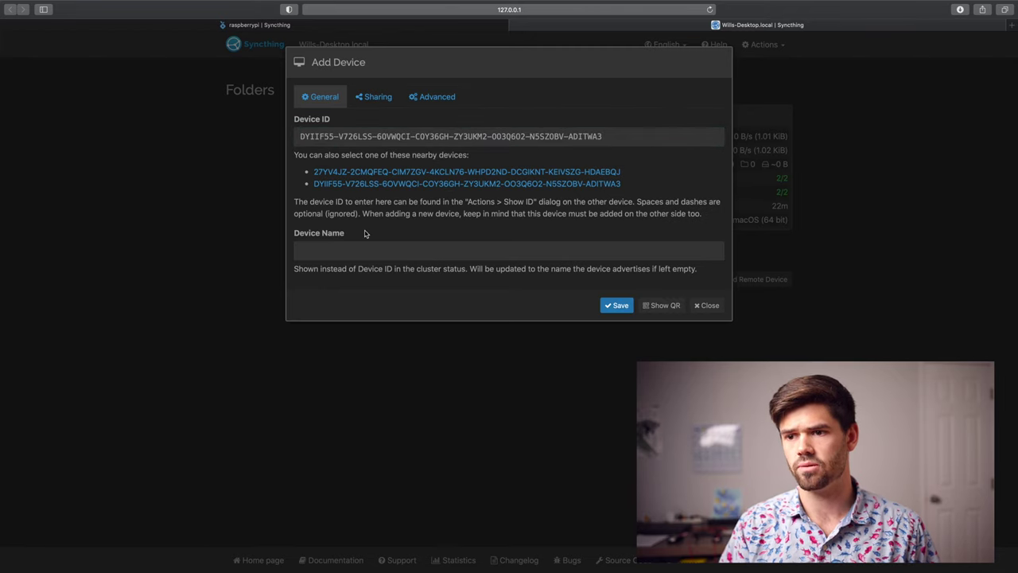
click(367, 250)
text(pi)
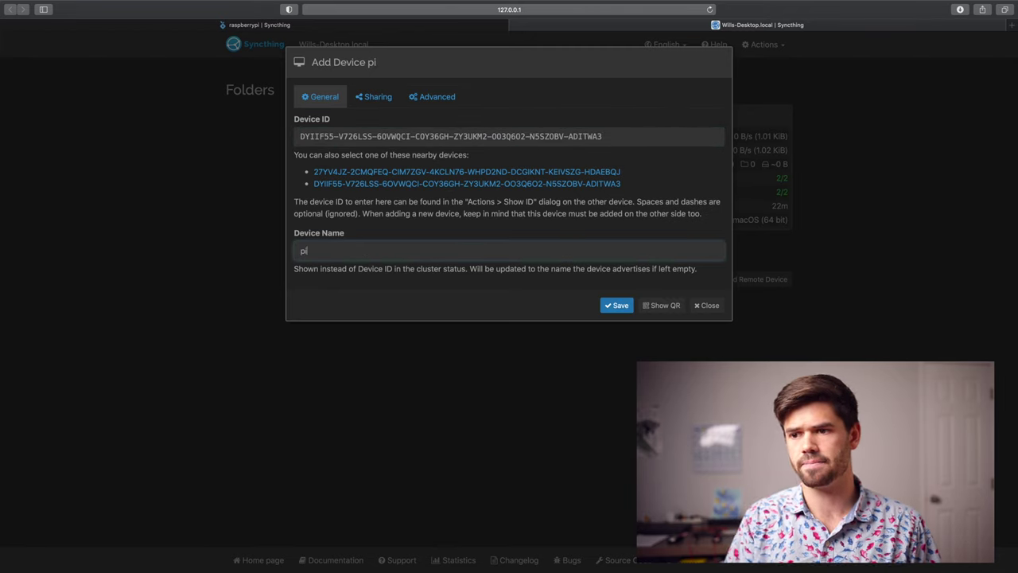
click(372, 93)
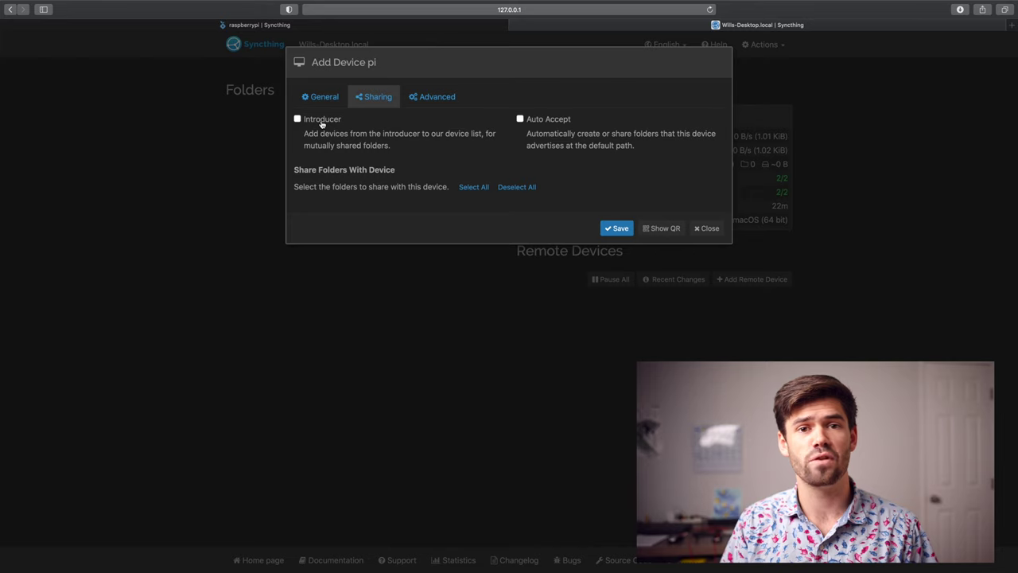
click(322, 121)
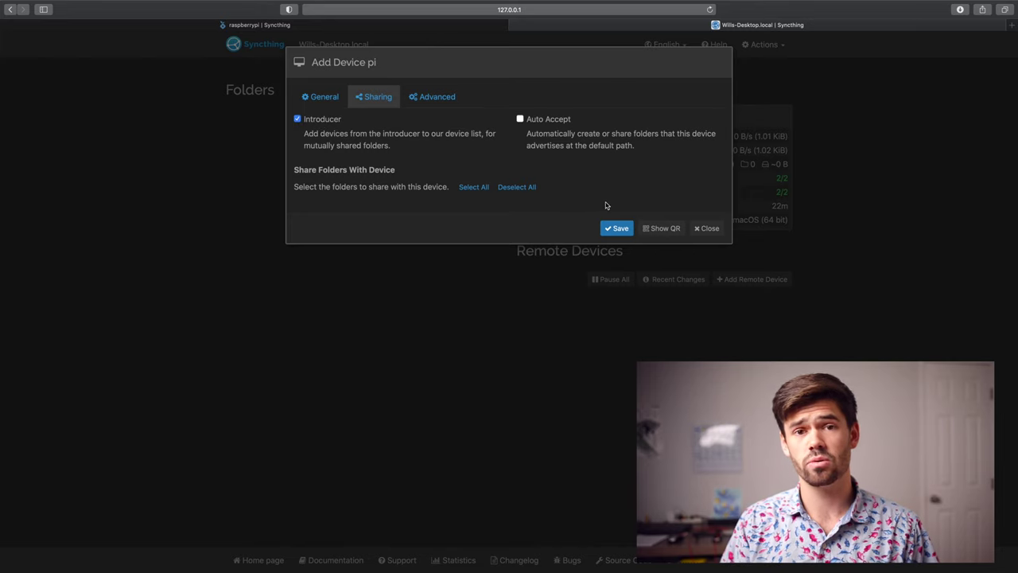
click(616, 229)
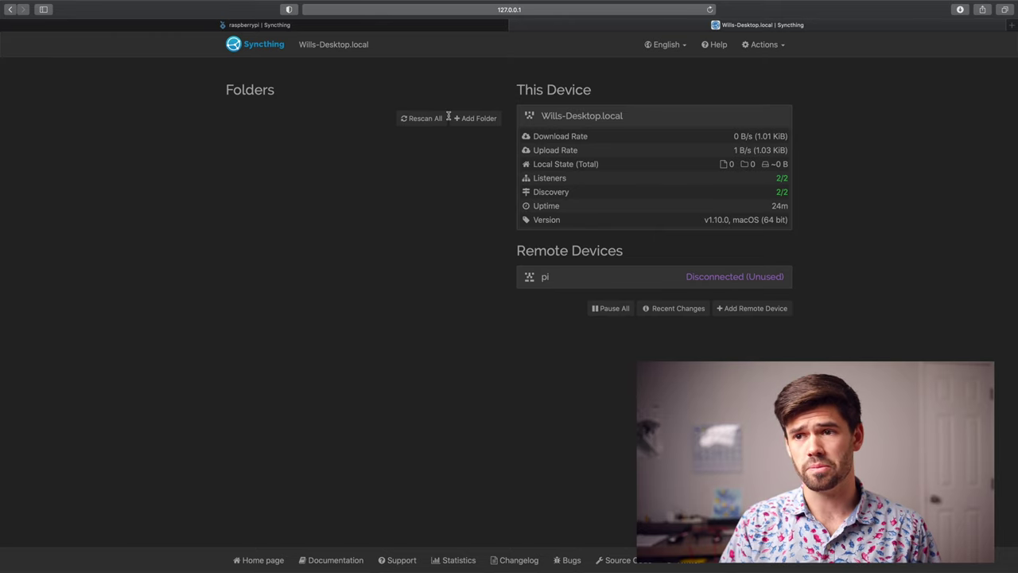
- On the Pi, check the Mac's ID, accept its request, and save it as device 'Desktop'
click(300, 27)
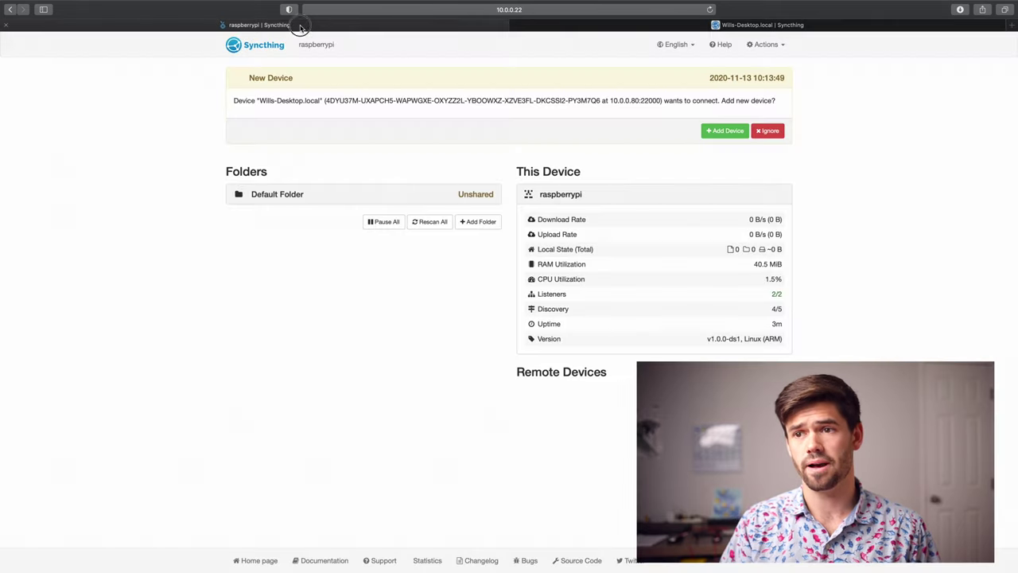
drag(236, 100, 478, 101)
double_click(482, 100)
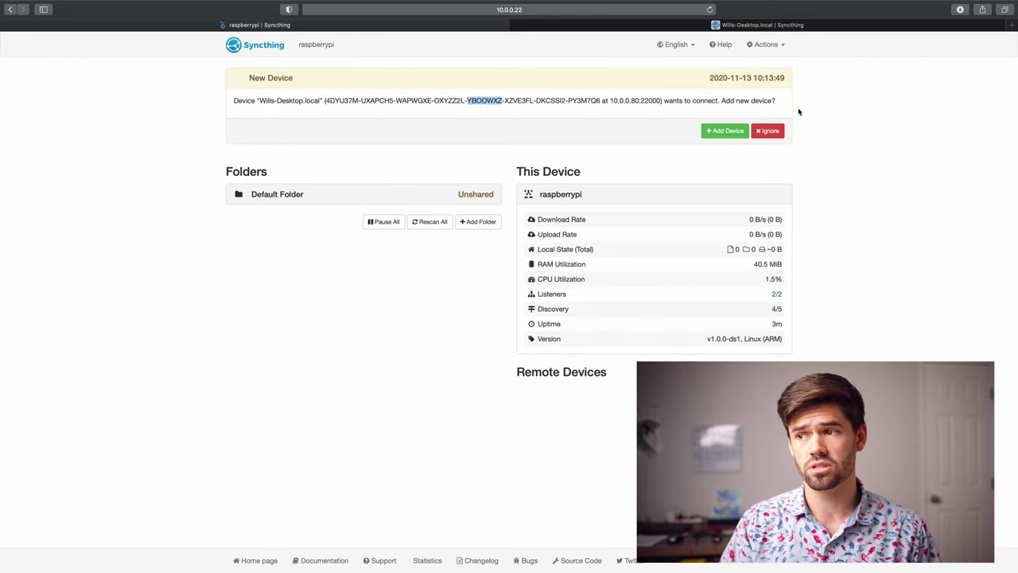
click(711, 132)
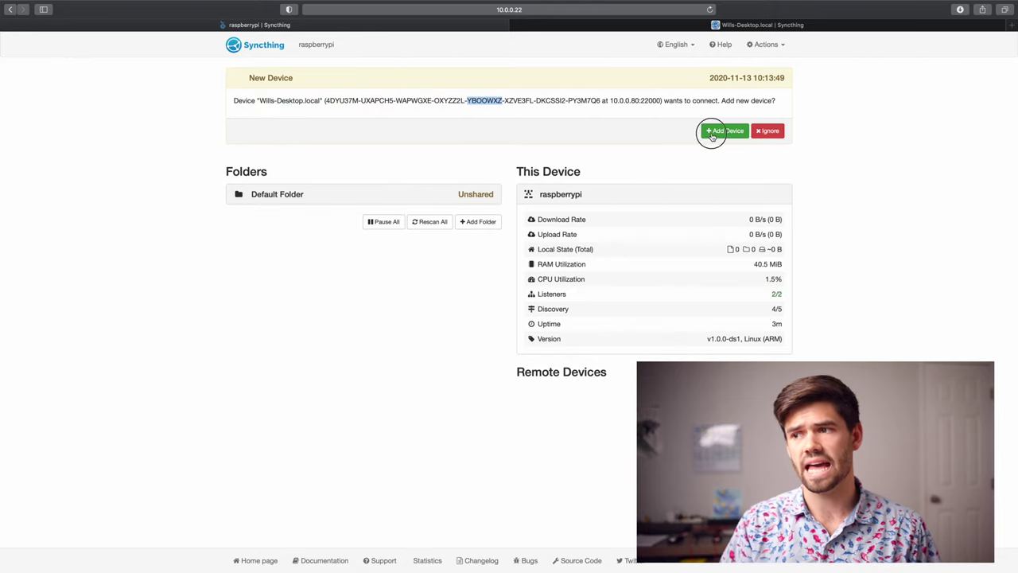
triple_click(379, 220)
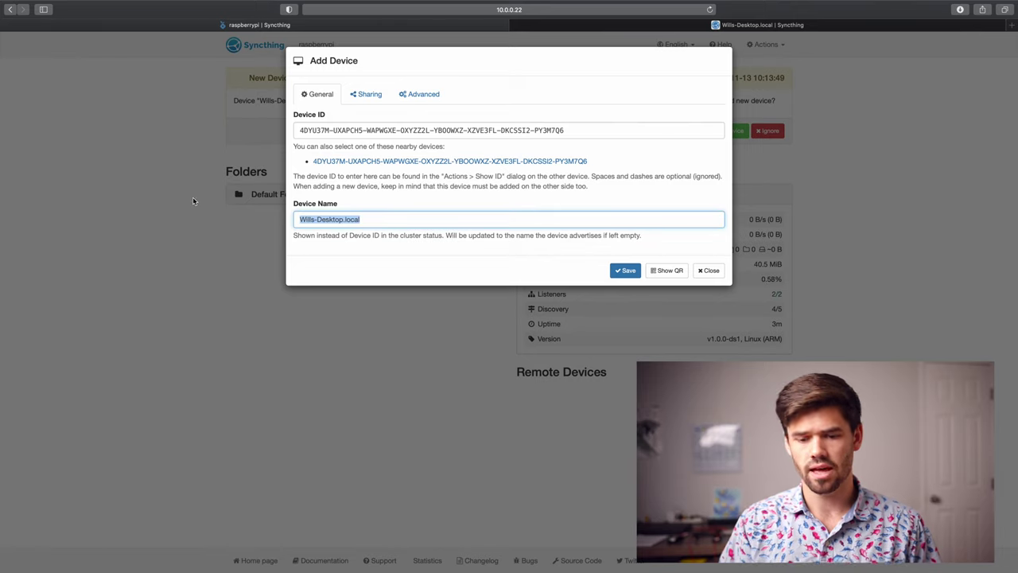
key(BackSpace)
text(Desktop)
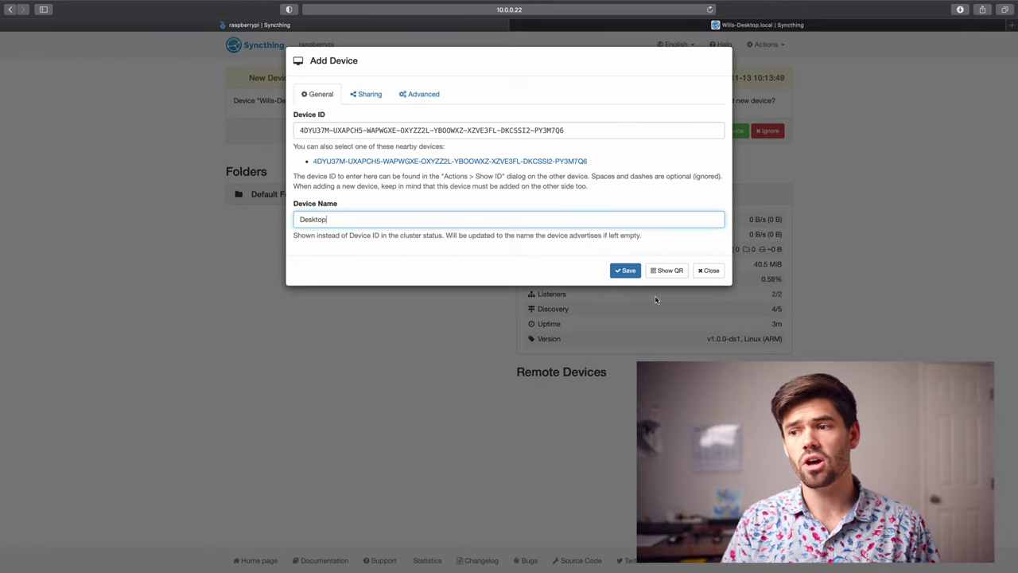
key(Return)
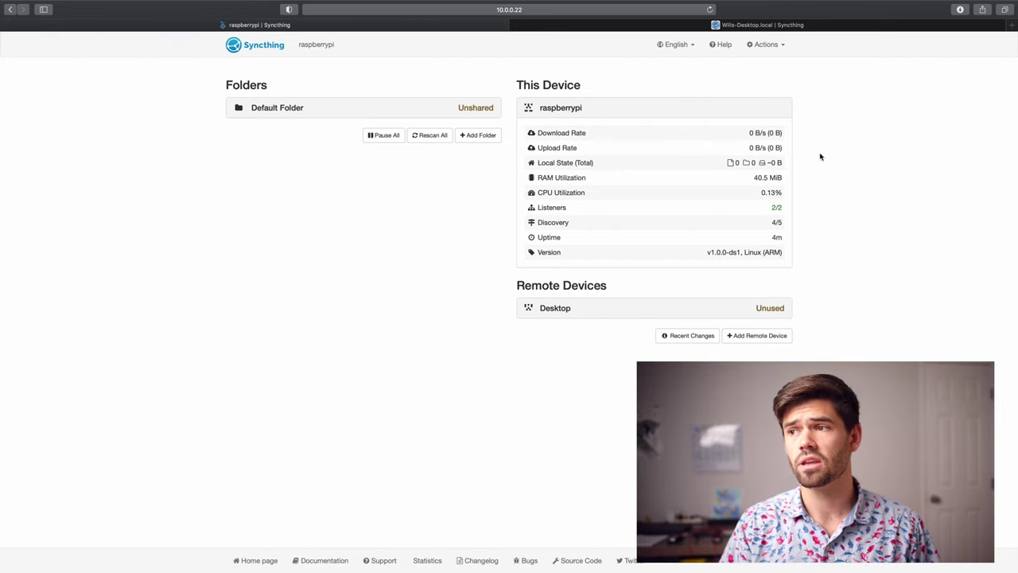
- Uncheck Enable NAT traversal and Global Discovery in the Pi's Connections settings and save
click(767, 45)
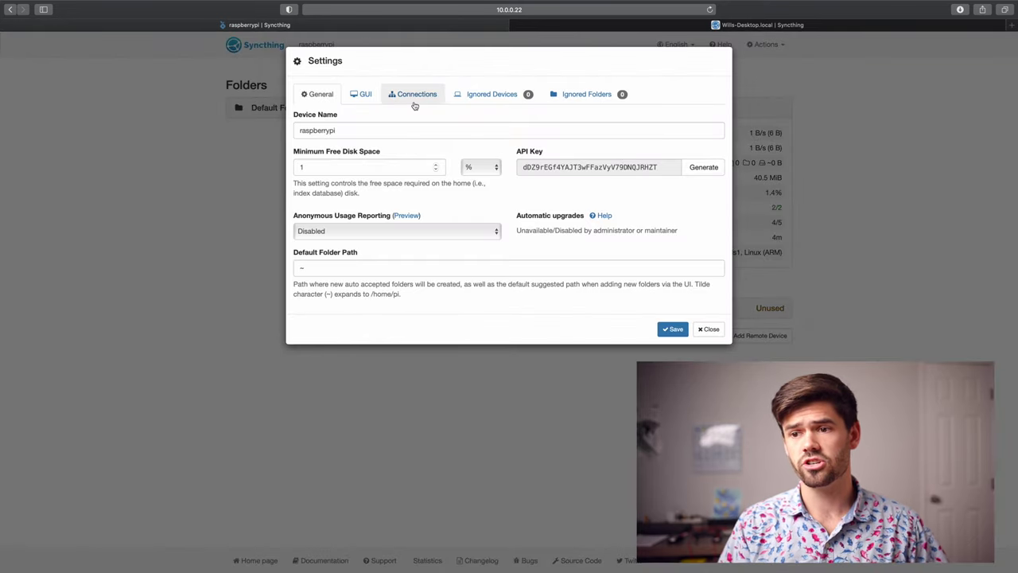
click(414, 98)
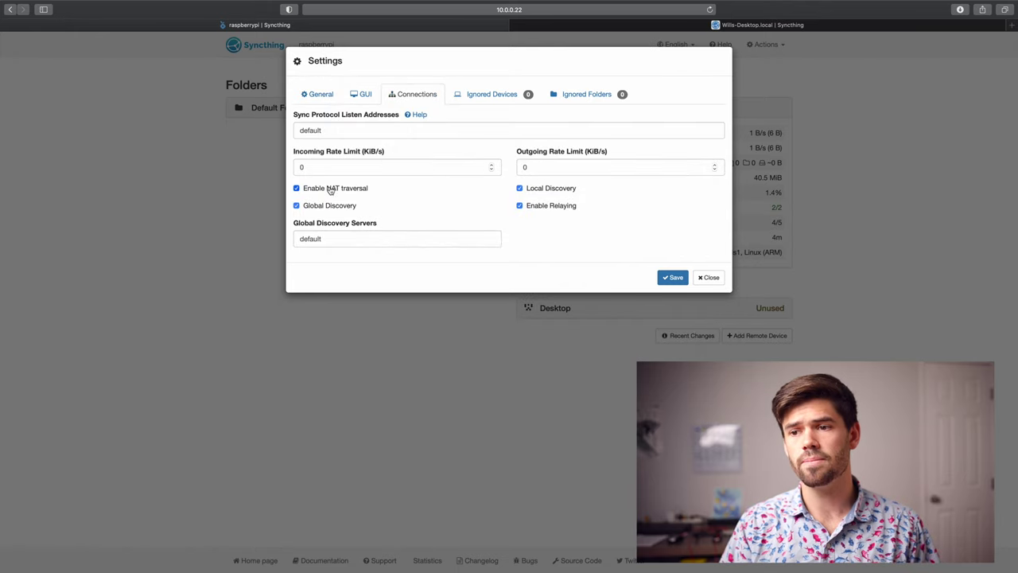
click(330, 189)
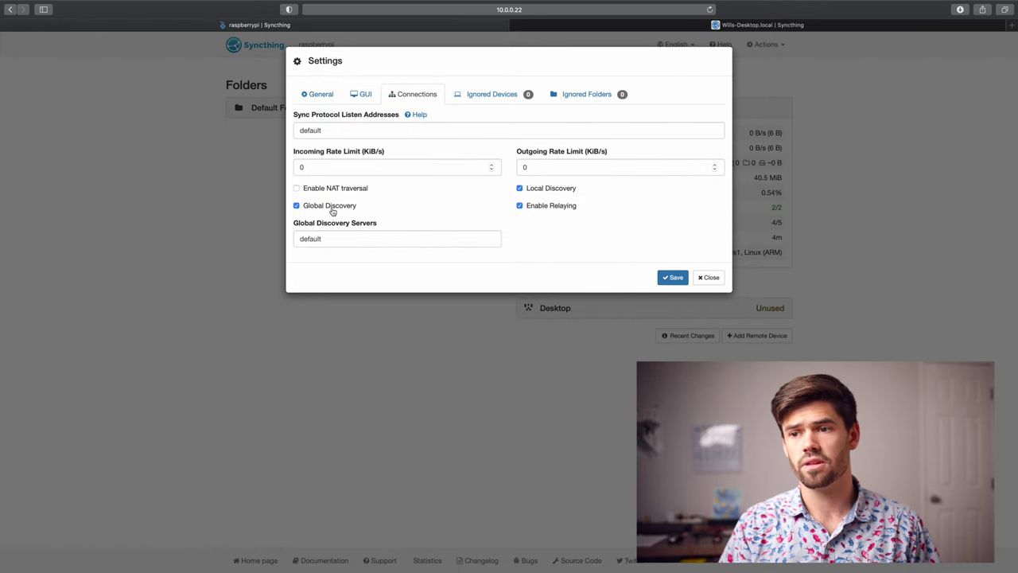
click(331, 207)
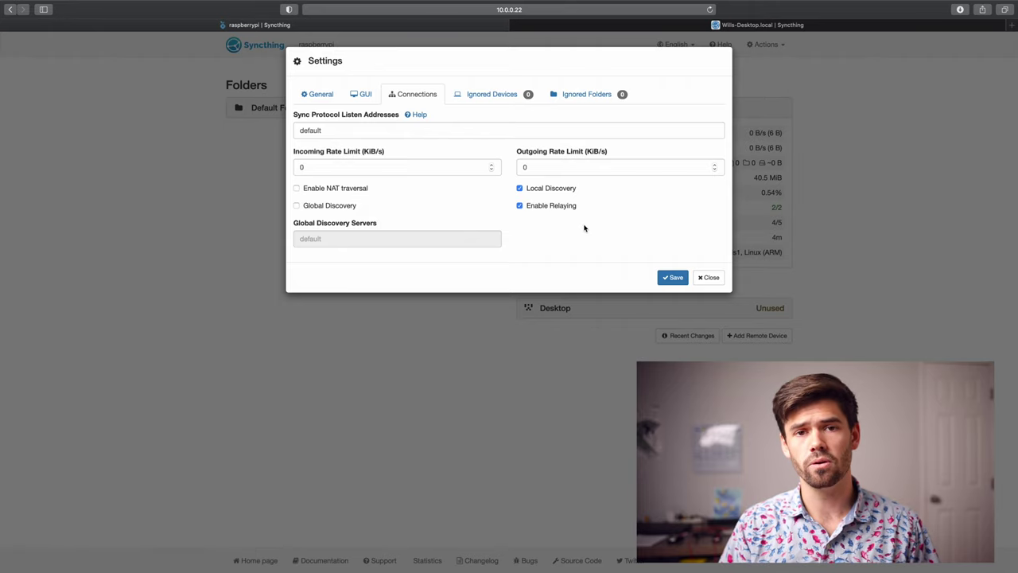
click(673, 278)
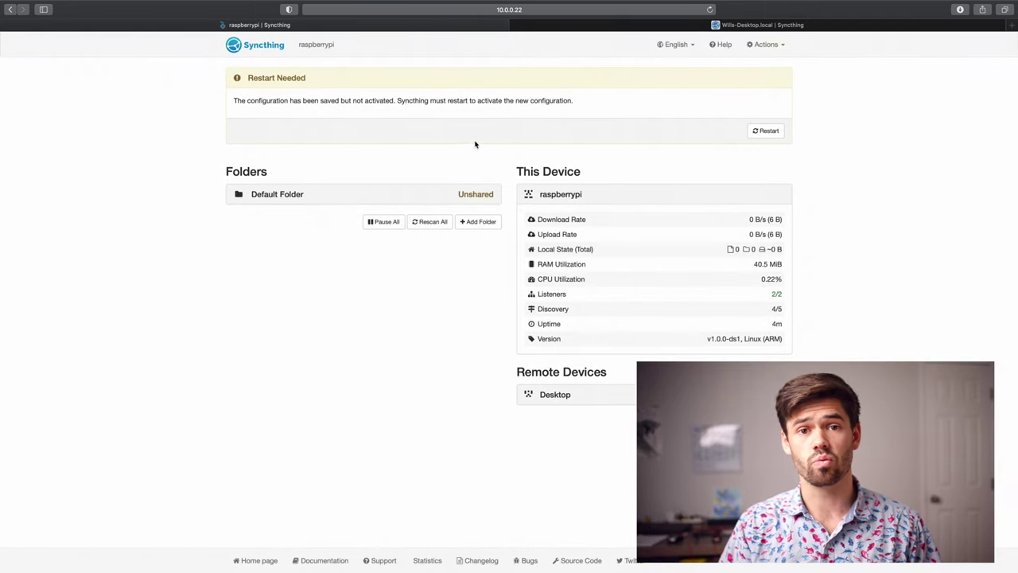
- Restart Syncthing on the Pi, then review the Mac's Connections settings
click(762, 133)
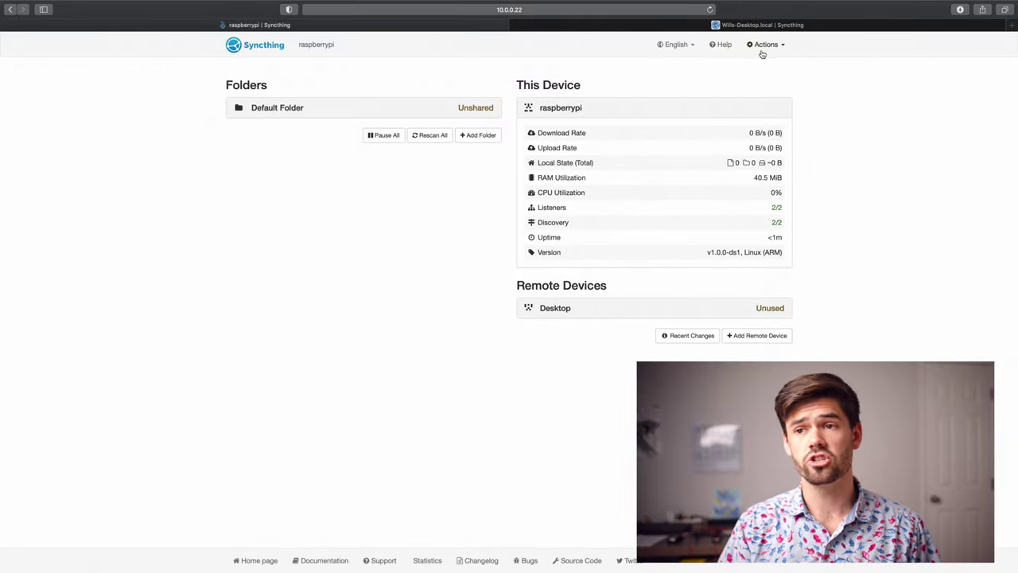
click(745, 25)
click(764, 44)
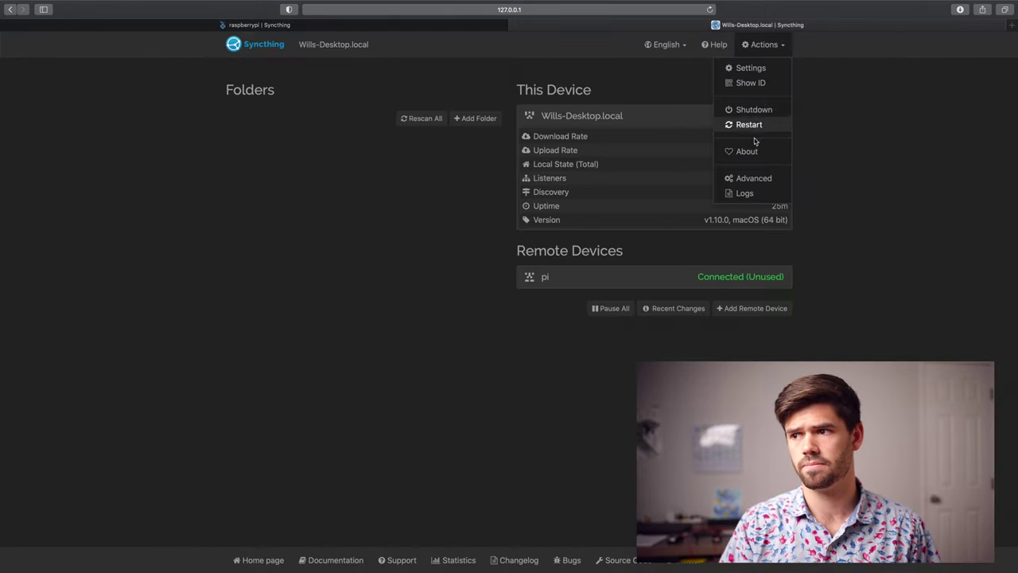
click(751, 67)
click(422, 96)
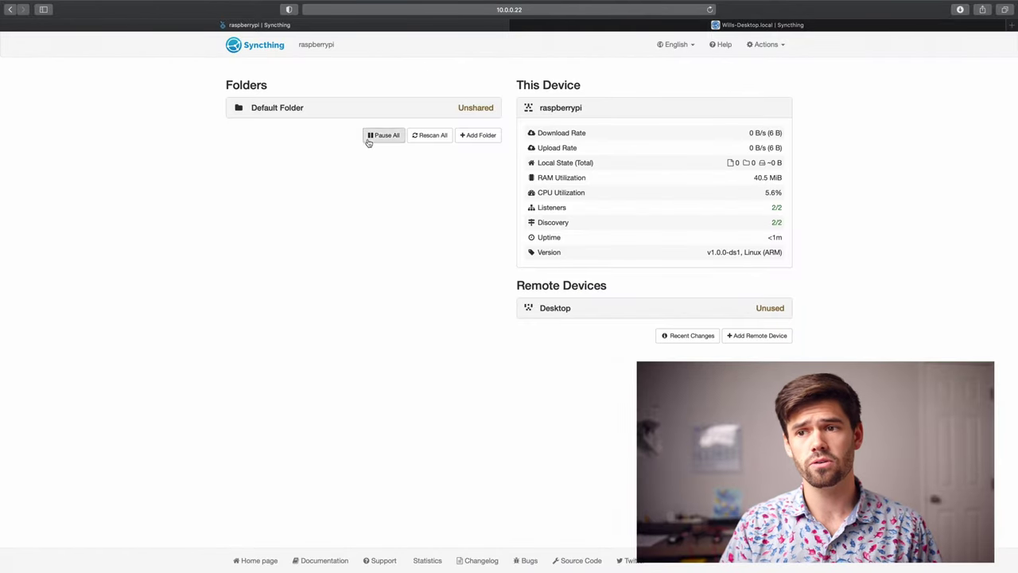
- Start a new folder labelled 'test' on the Pi, keeping path /home/pi/test
click(478, 139)
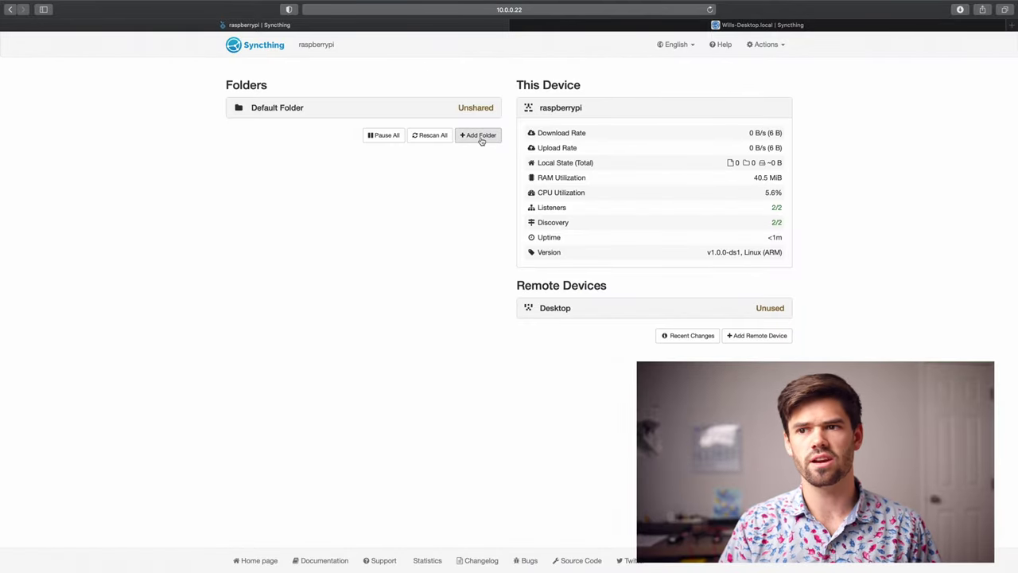
click(341, 131)
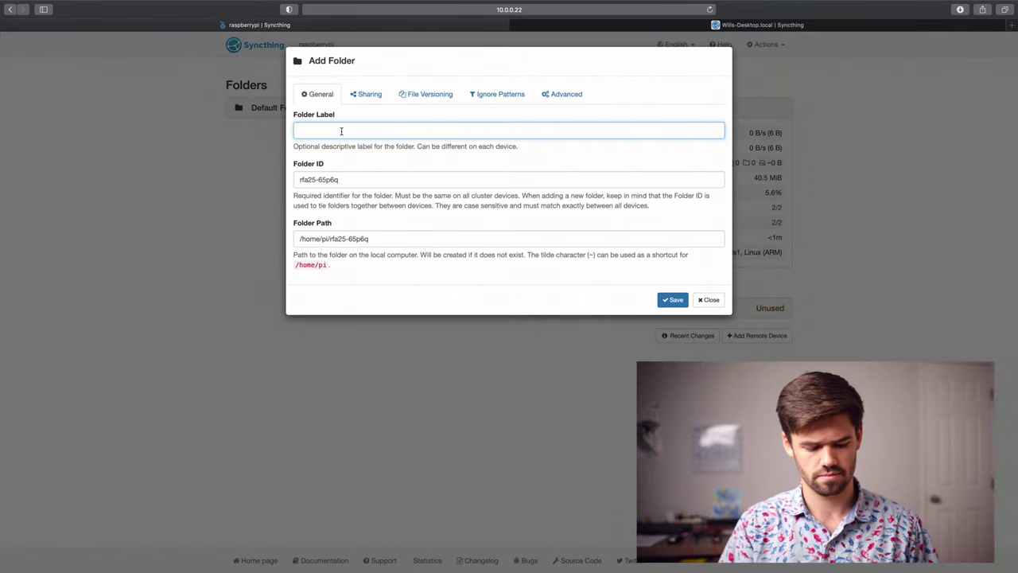
text(test)
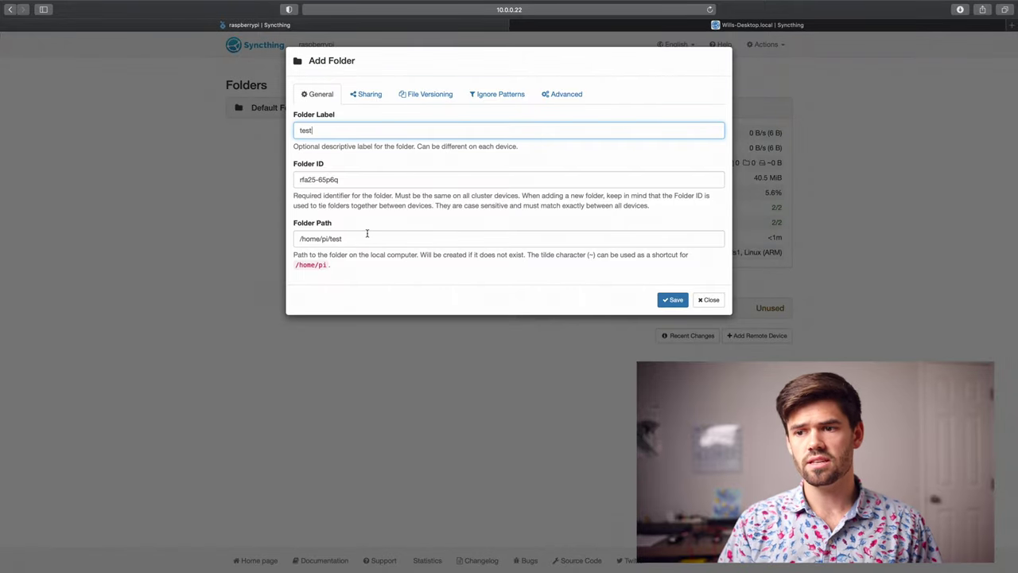
triple_click(367, 237)
click(368, 230)
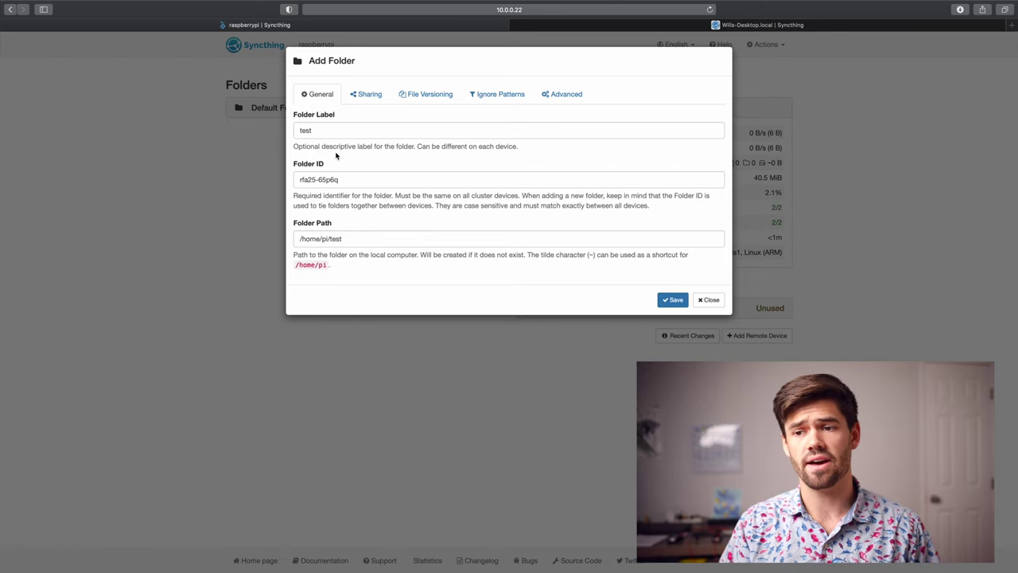
- Share the new test folder with the Desktop device
click(368, 92)
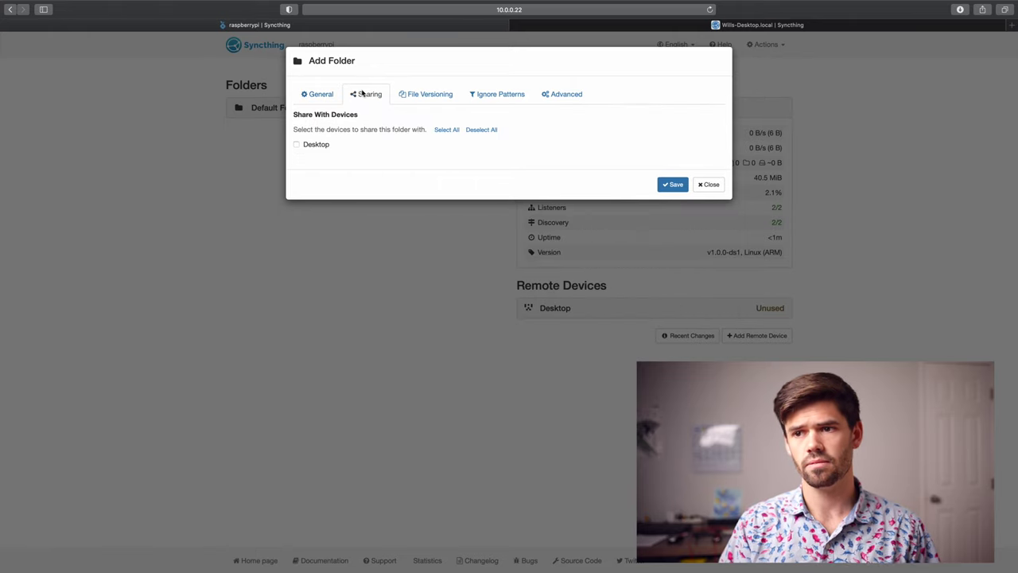
click(316, 149)
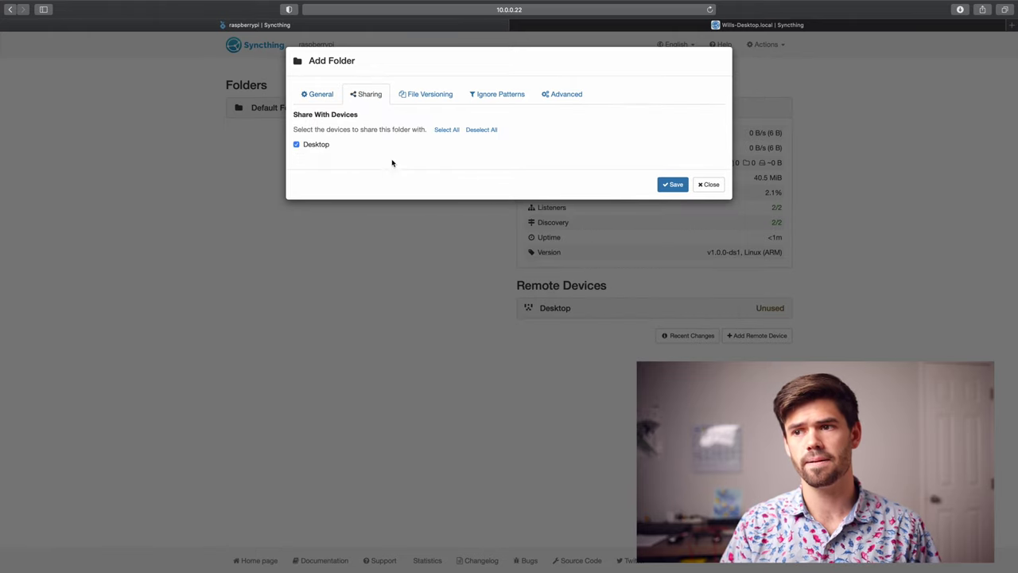
click(431, 97)
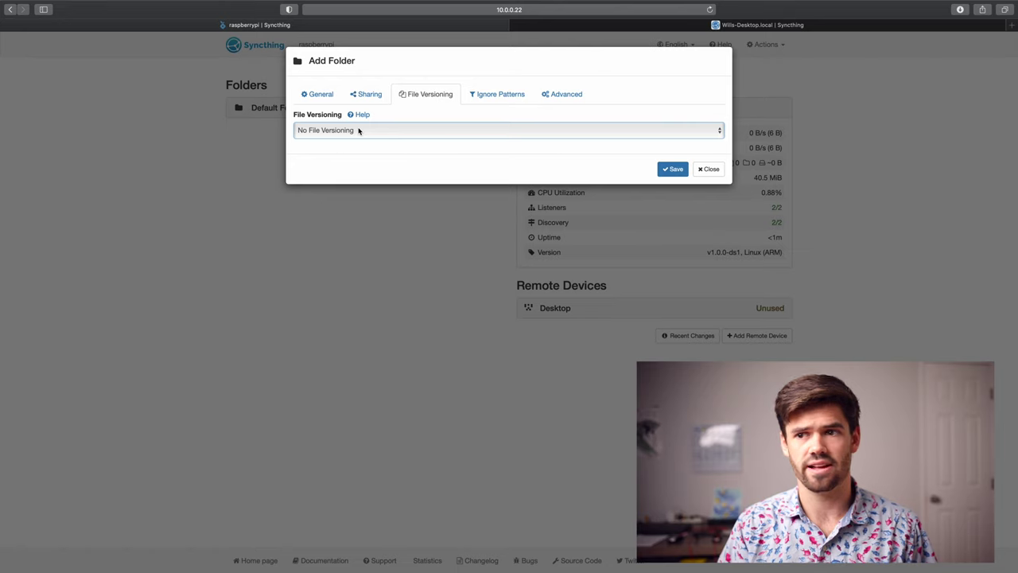
- Set the folder's versioning to Trash Can File Versioning, cleaned out after 30 days
click(345, 134)
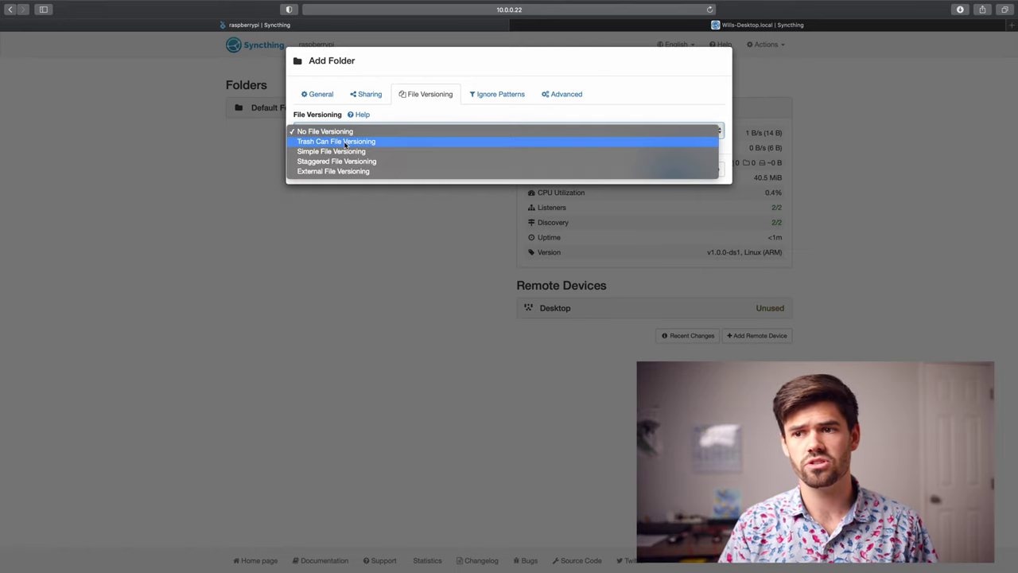
click(346, 142)
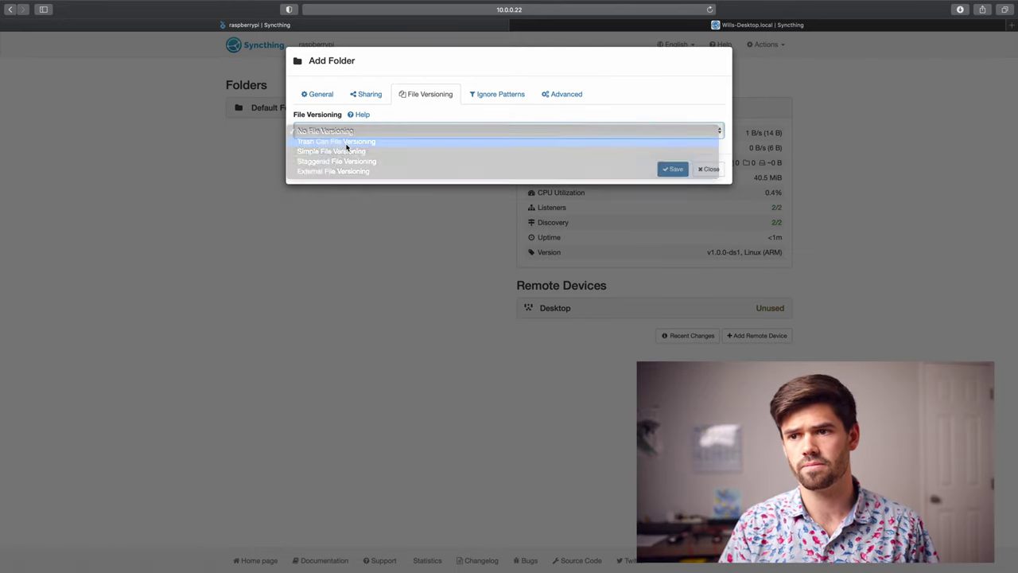
click(362, 180)
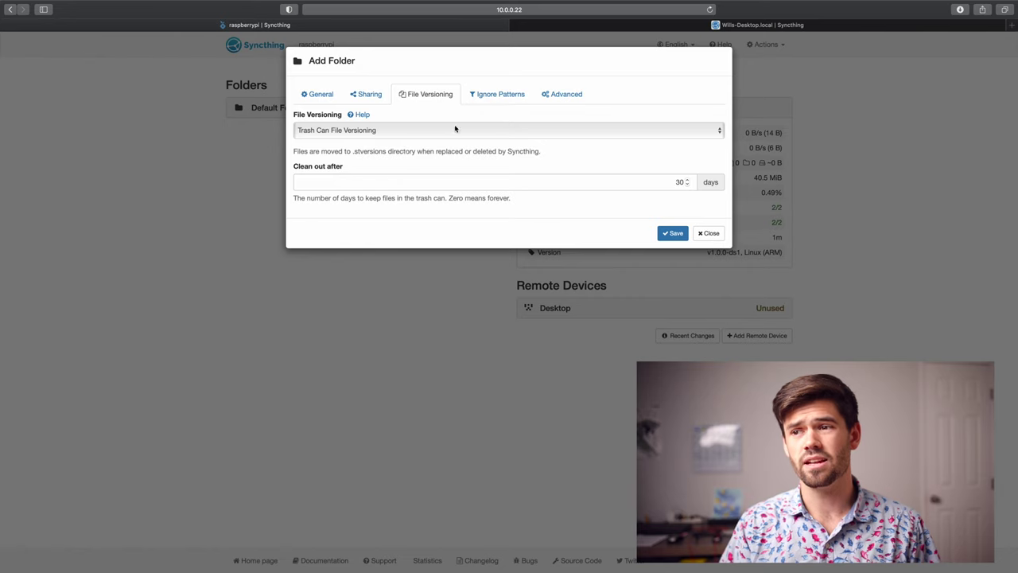
- Review the Ignore Patterns and Advanced settings, then save the test folder on the Pi
click(501, 94)
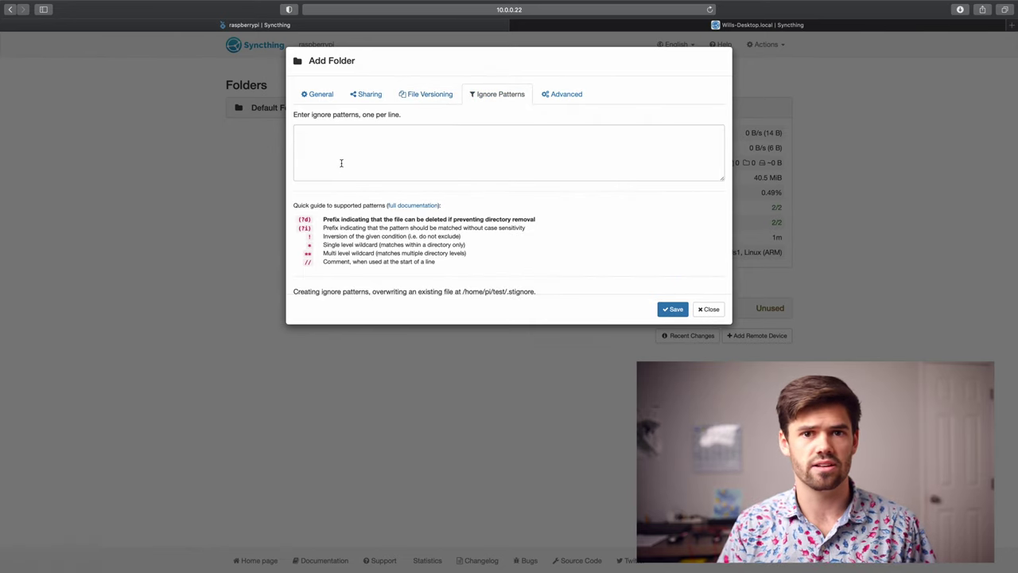
click(573, 93)
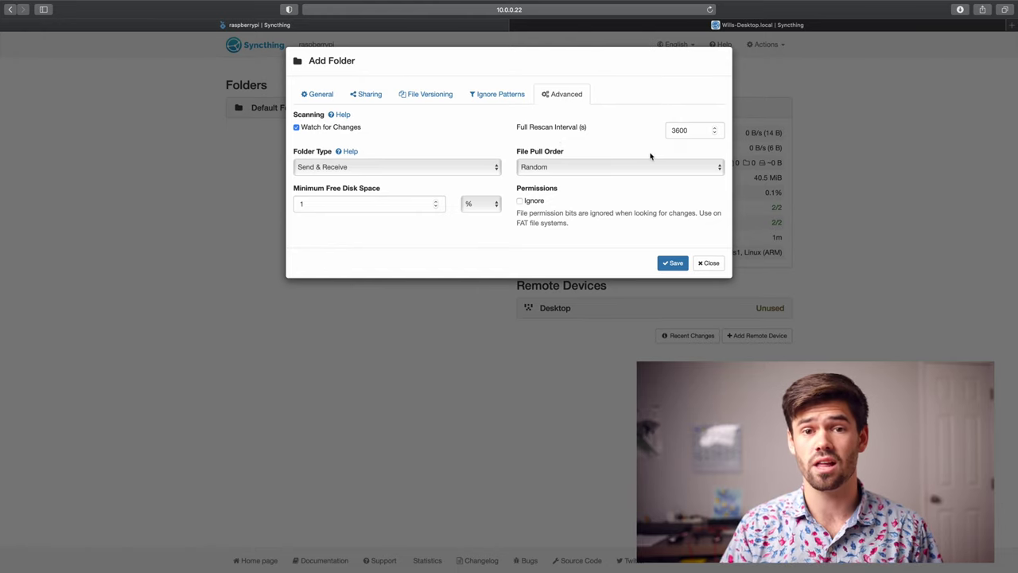
click(682, 131)
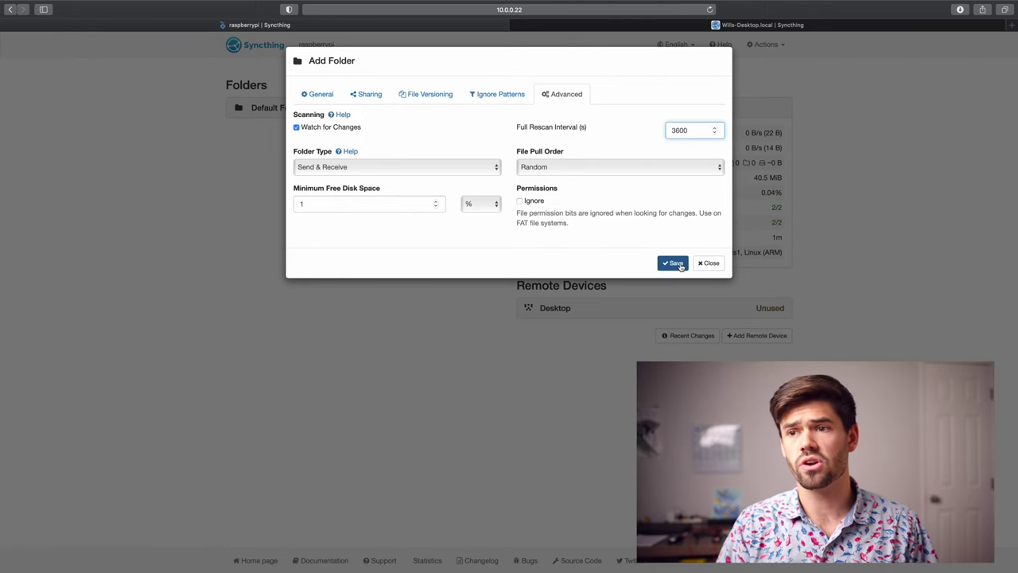
click(674, 263)
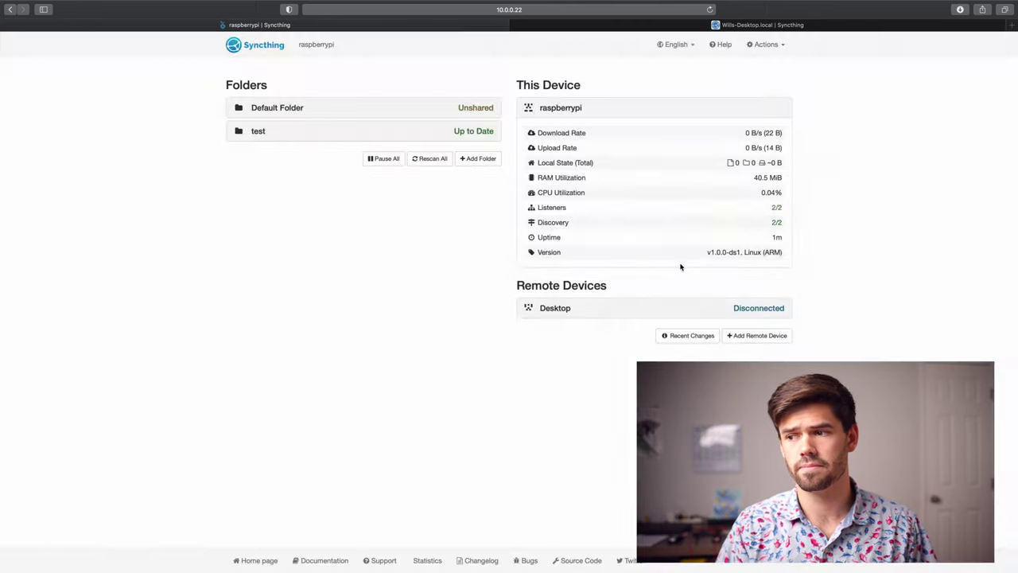
- On the Mac, accept the Pi's offer to share the 'test' folder
click(550, 27)
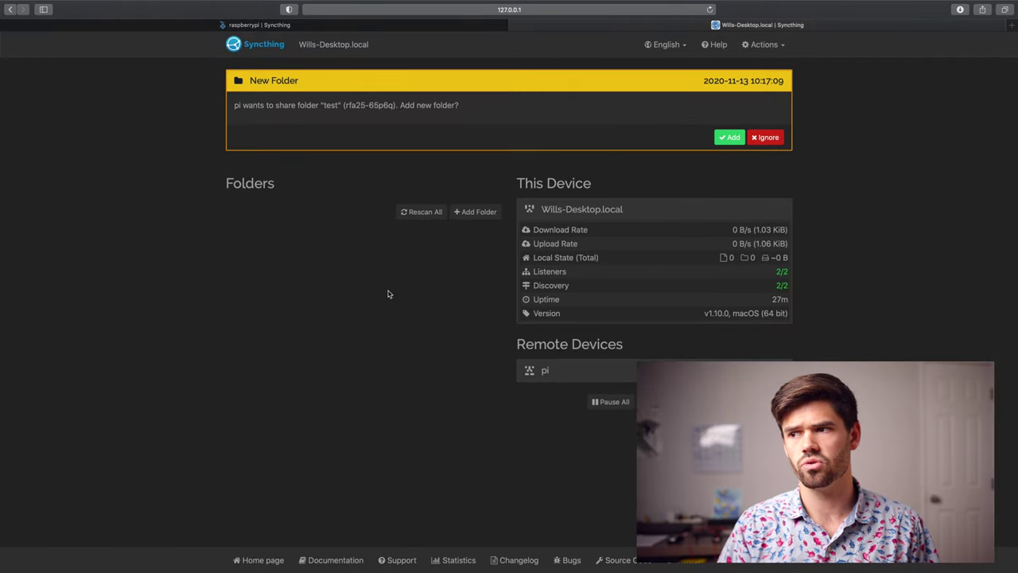
drag(252, 104, 507, 101)
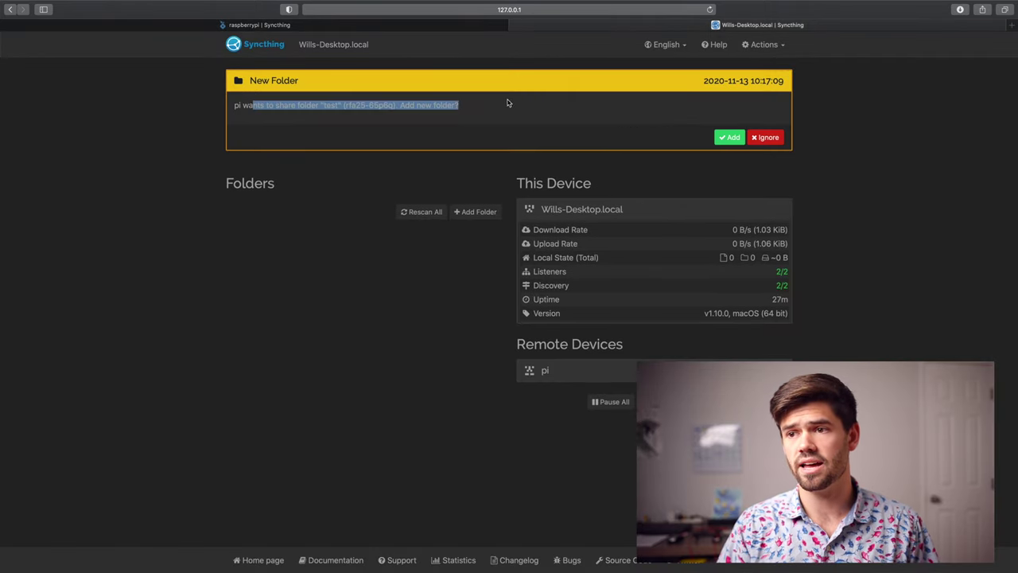
click(484, 109)
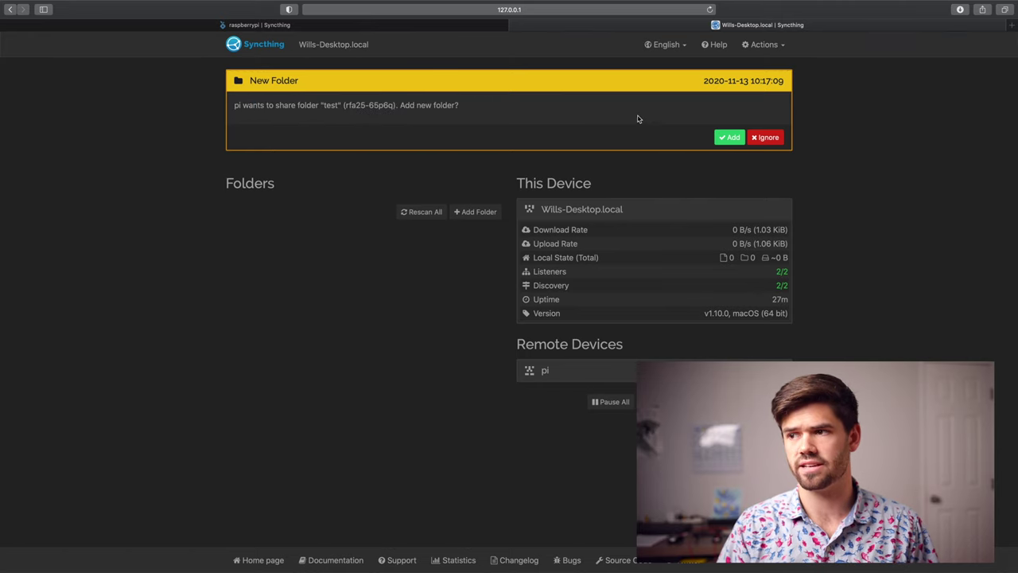
click(717, 140)
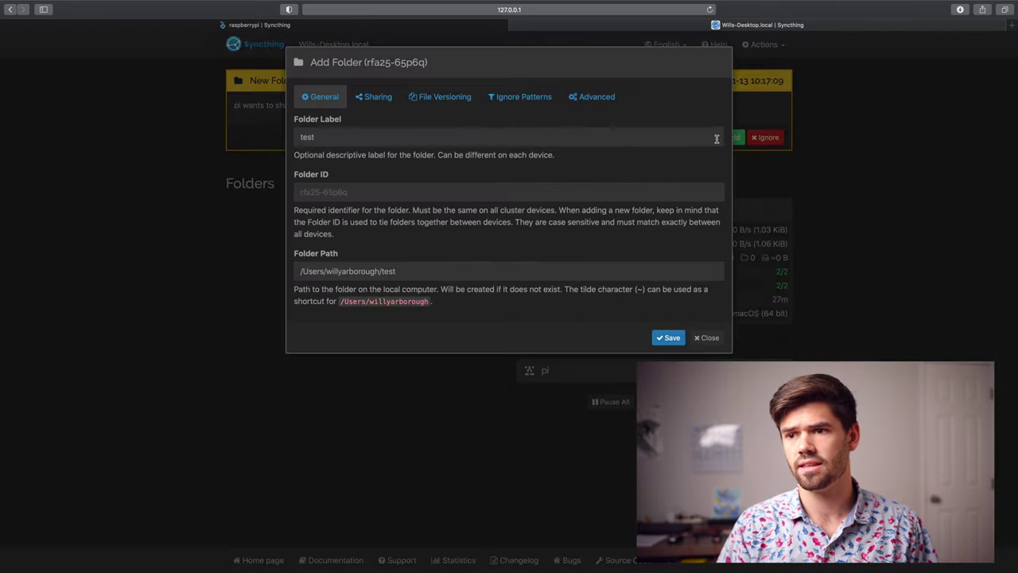
- Set the Mac's folder path to ~/sync/test, review its tabs, and save it
click(443, 269)
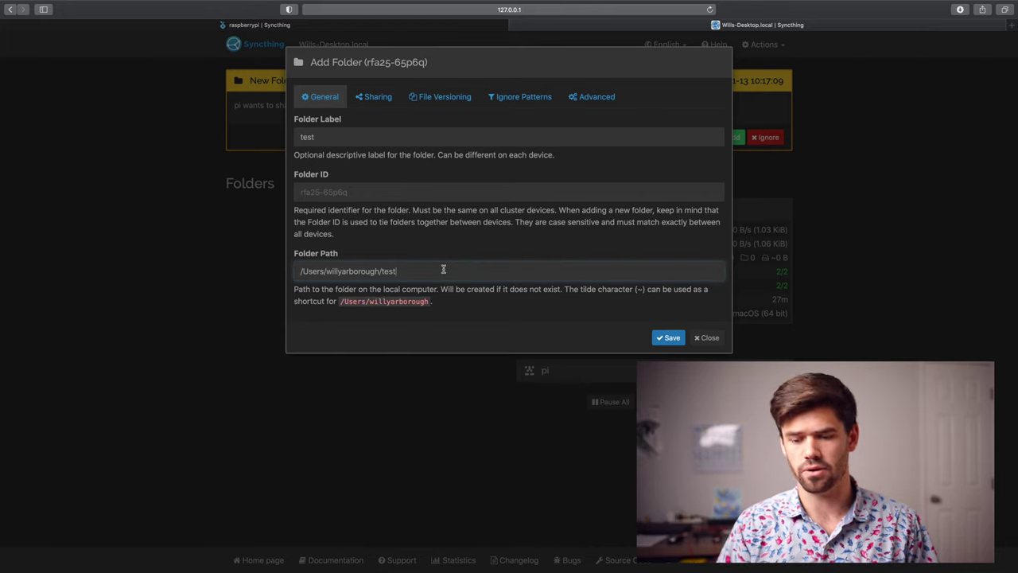
key(BackSpace)
key(BackSpace)
key(BackSpace)
key(BackSpace)
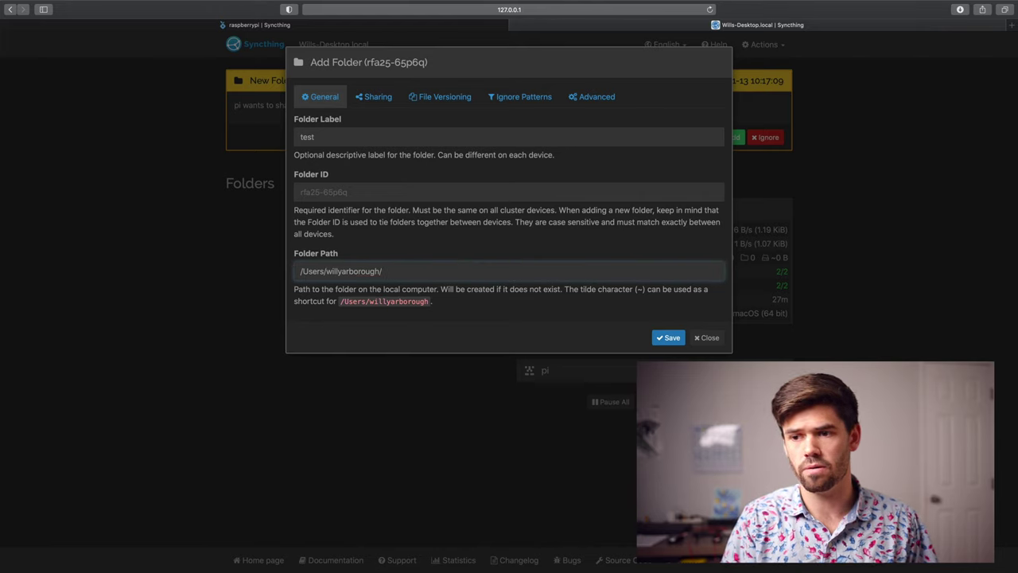
text(sy)
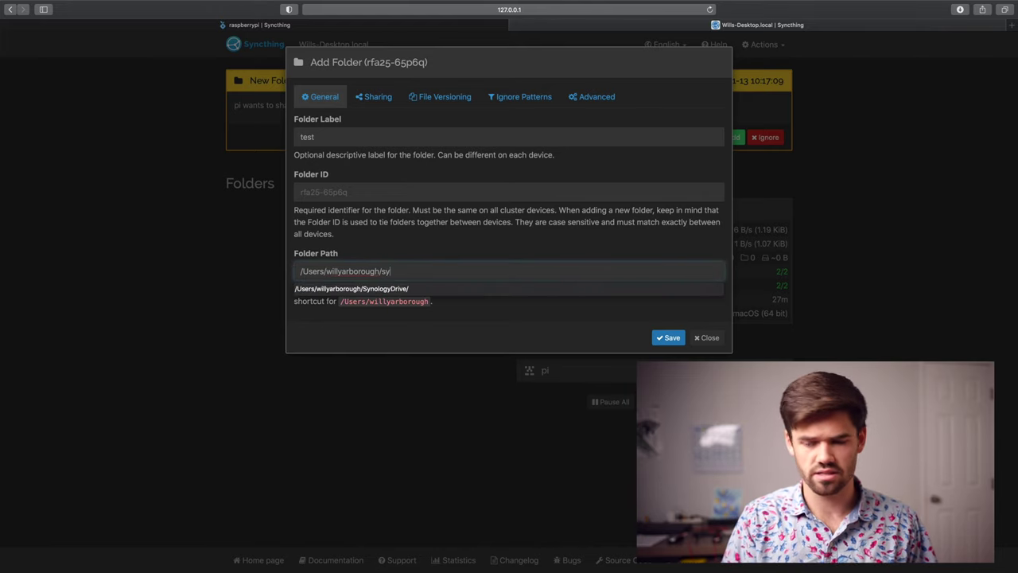
text(nc/test)
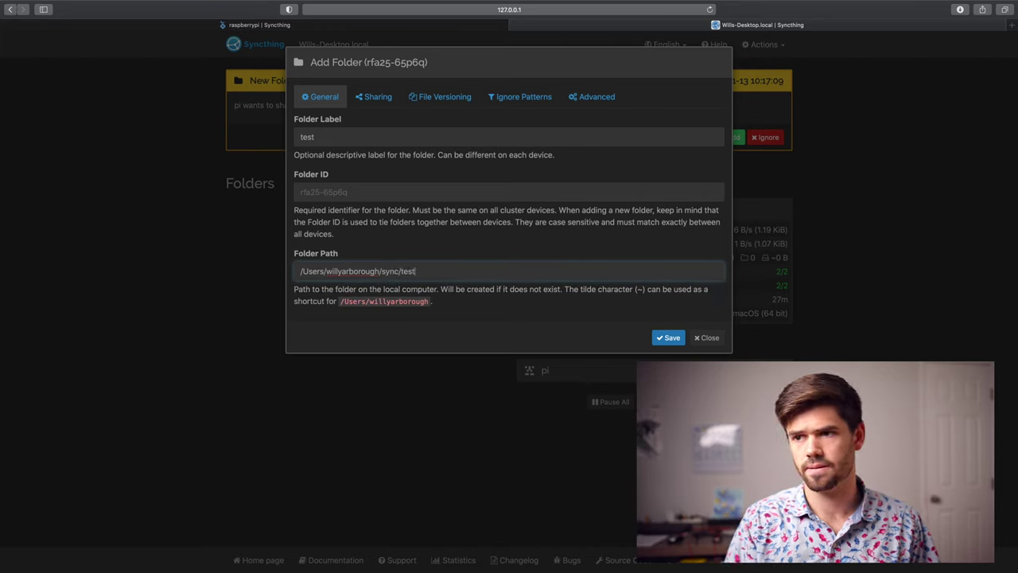
click(375, 96)
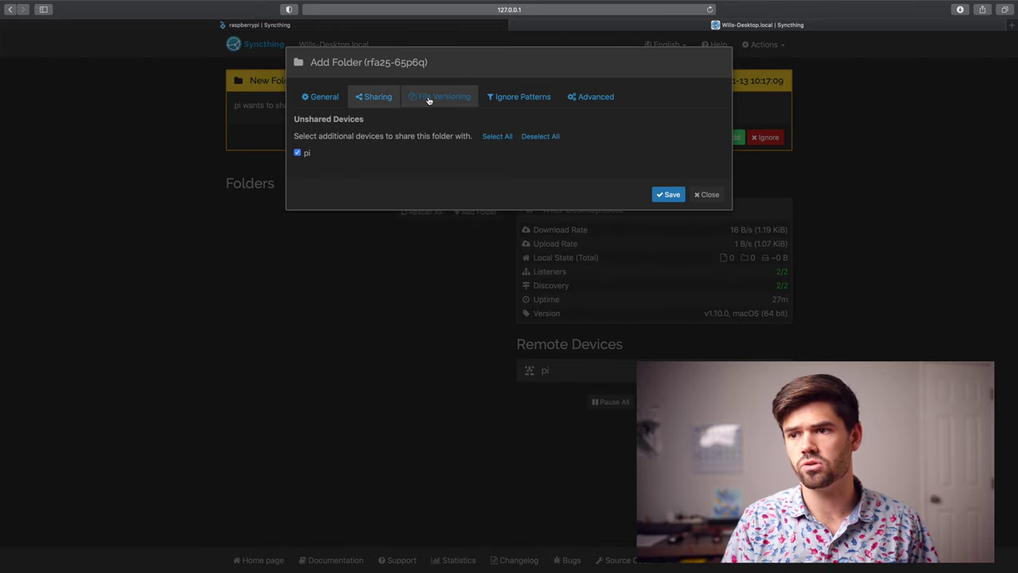
click(461, 98)
click(536, 97)
click(593, 97)
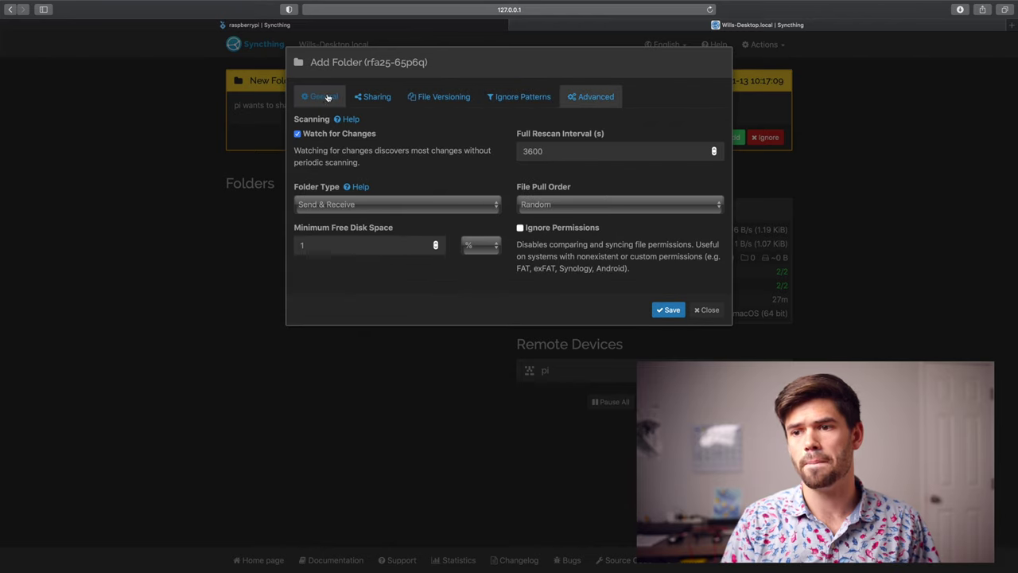
click(322, 97)
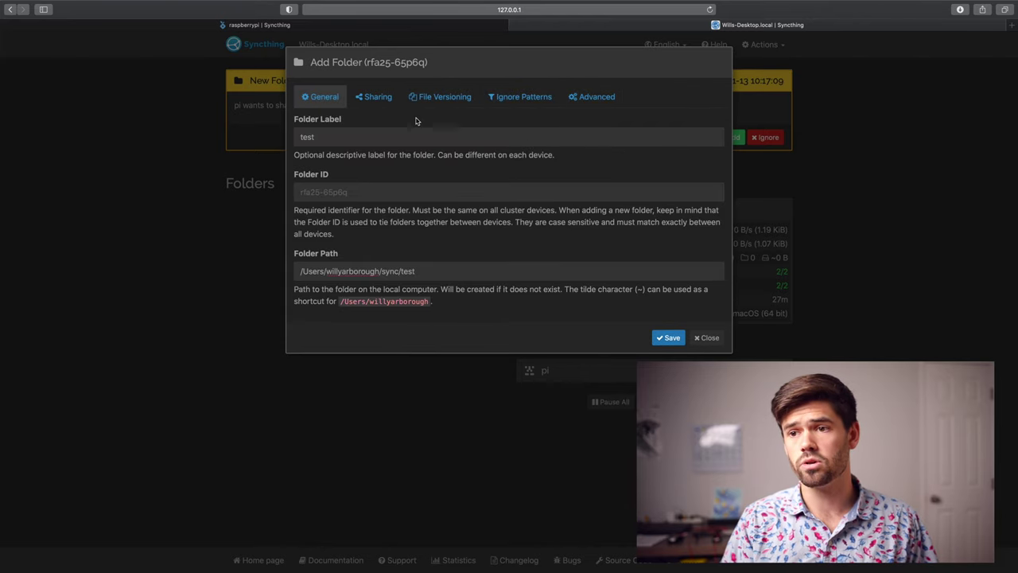
click(670, 340)
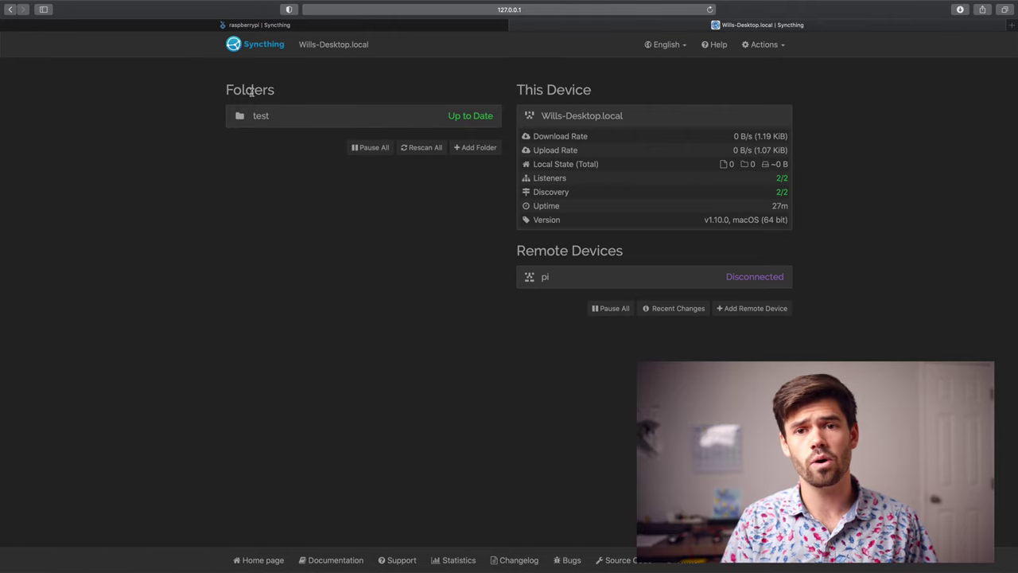
key(ctrl+Left)
- Drop three JPEGs (WGY_4476.jpg, WGY_5749 2.jpg, WGY_9041-Edit.jpg) into Finder's sync/test folder
key(super+n)
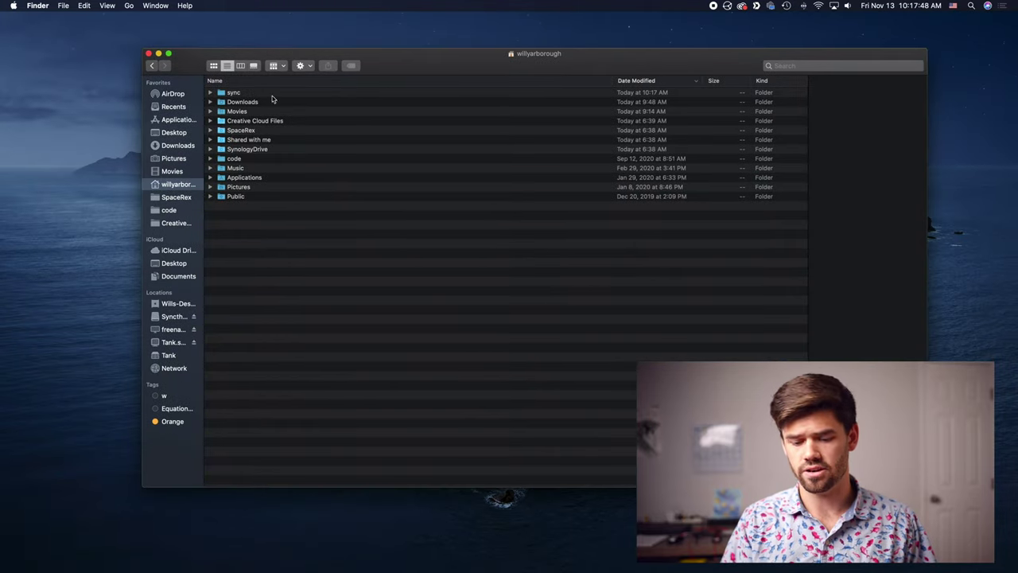
double_click(235, 93)
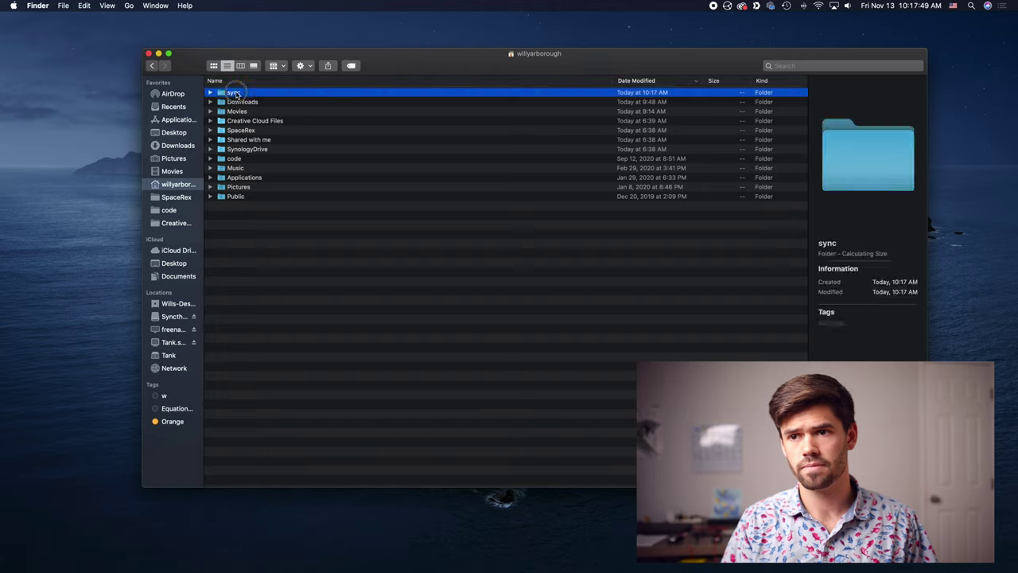
click(236, 93)
double_click(233, 93)
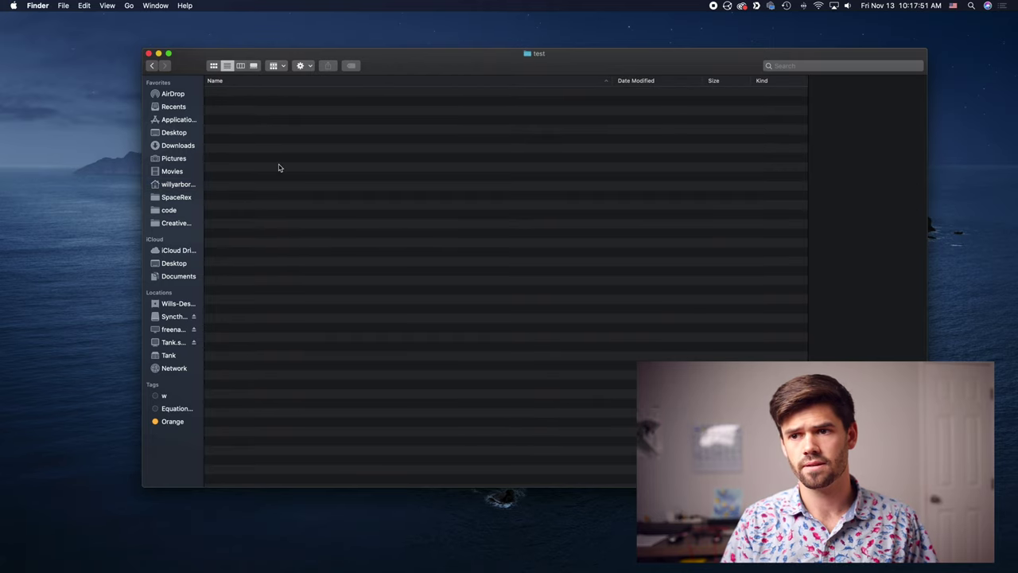
right_click(442, 213)
click(366, 218)
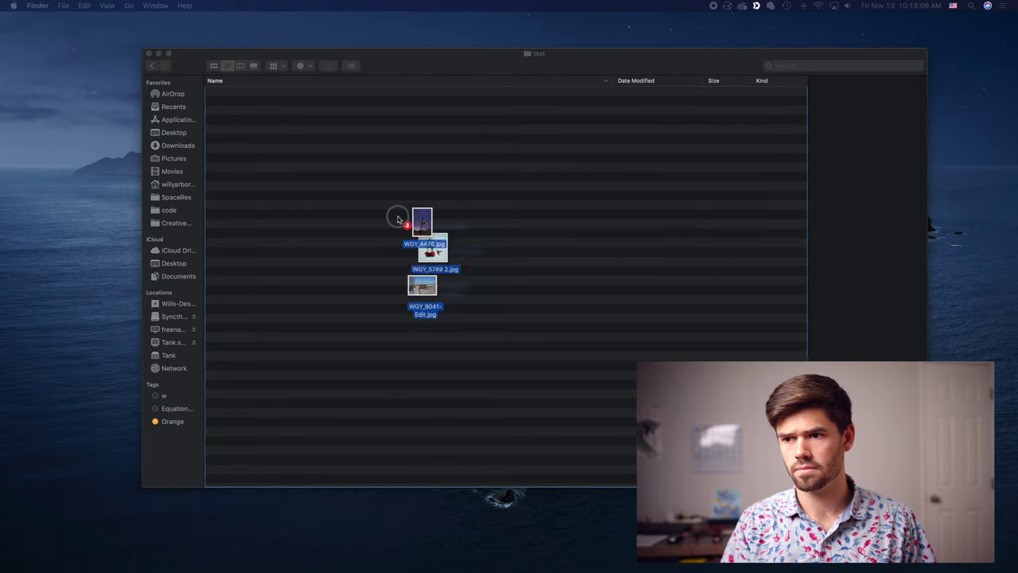
drag(397, 216, 398, 228)
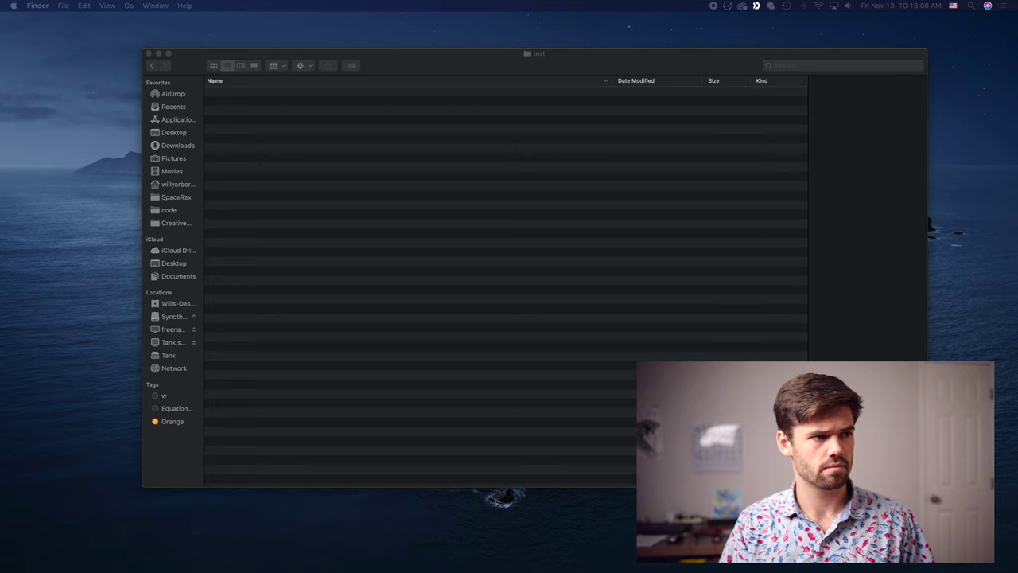
click(365, 128)
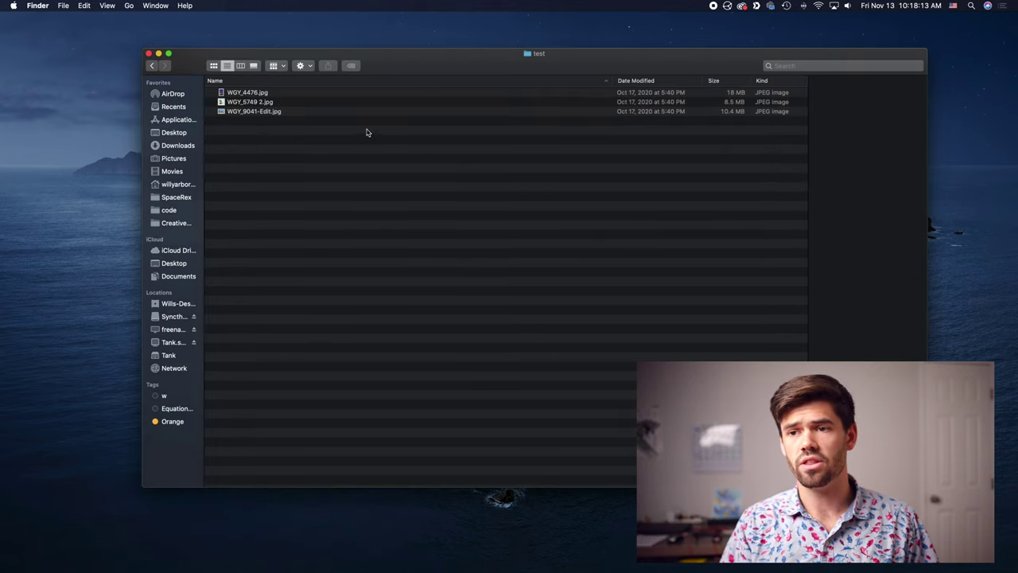
- Rescan the test folder, then expand its details on the Raspberry Pi's page showing 3 files
key(ctrl+Right)
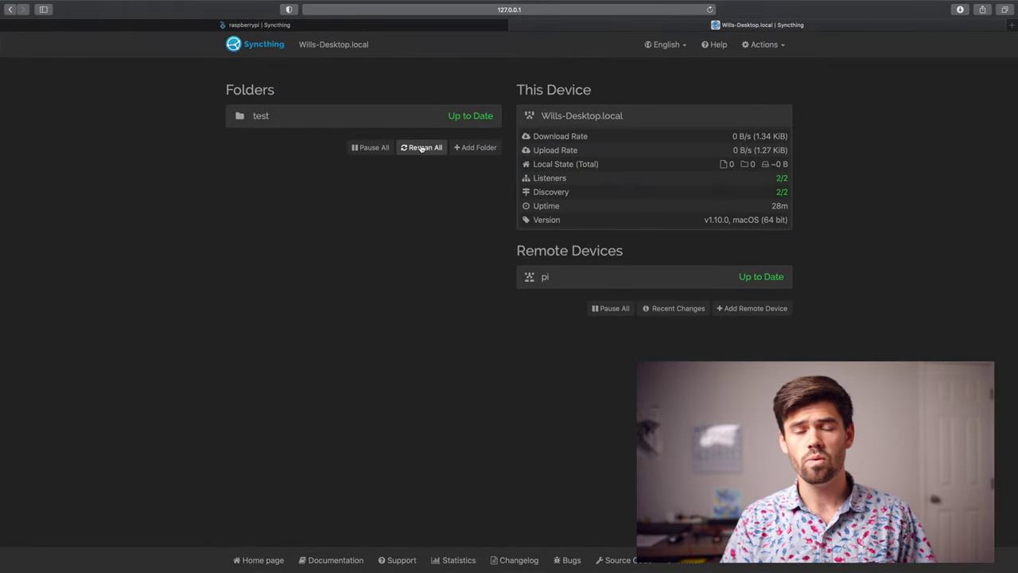
click(422, 149)
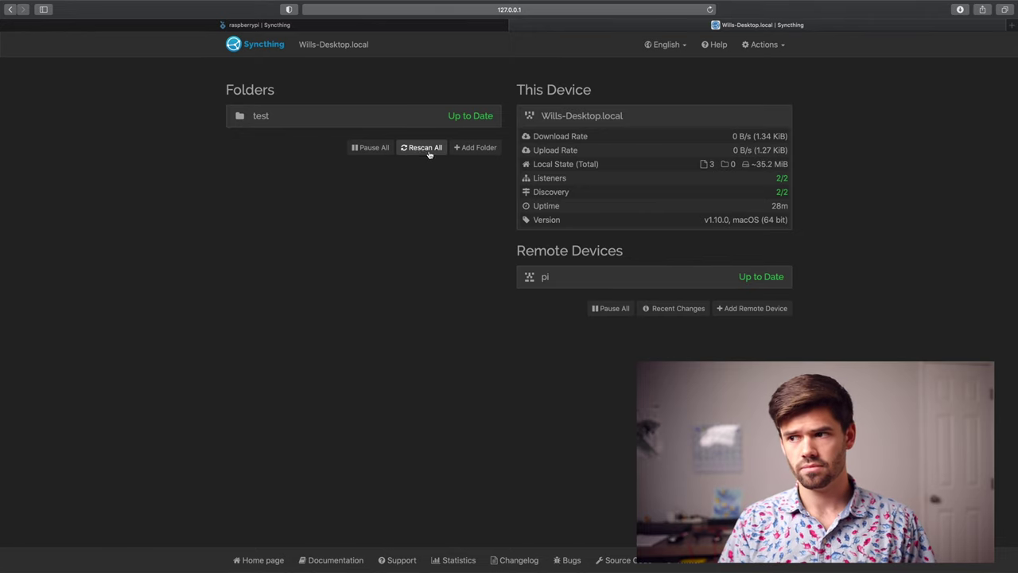
mouse_move(750, 167)
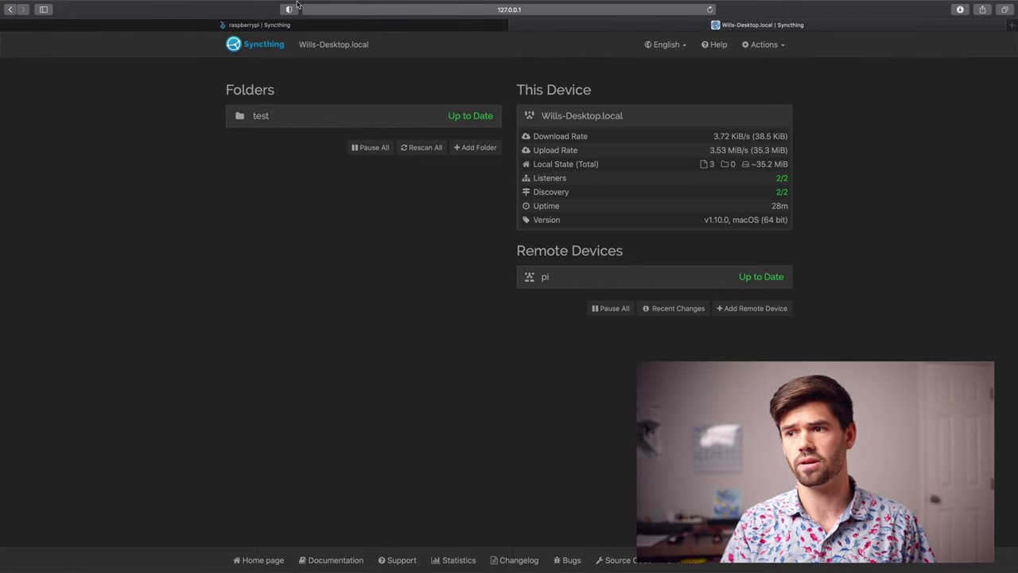
click(261, 26)
click(343, 130)
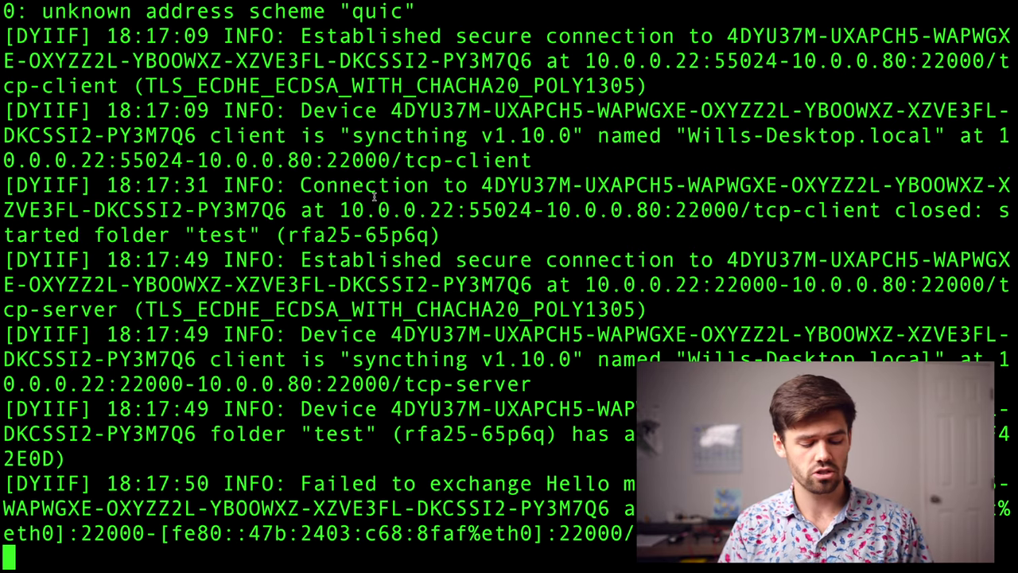
- Stop the foreground Syncthing process on the Pi and return to the full-screen terminal
key(ctrl+c)
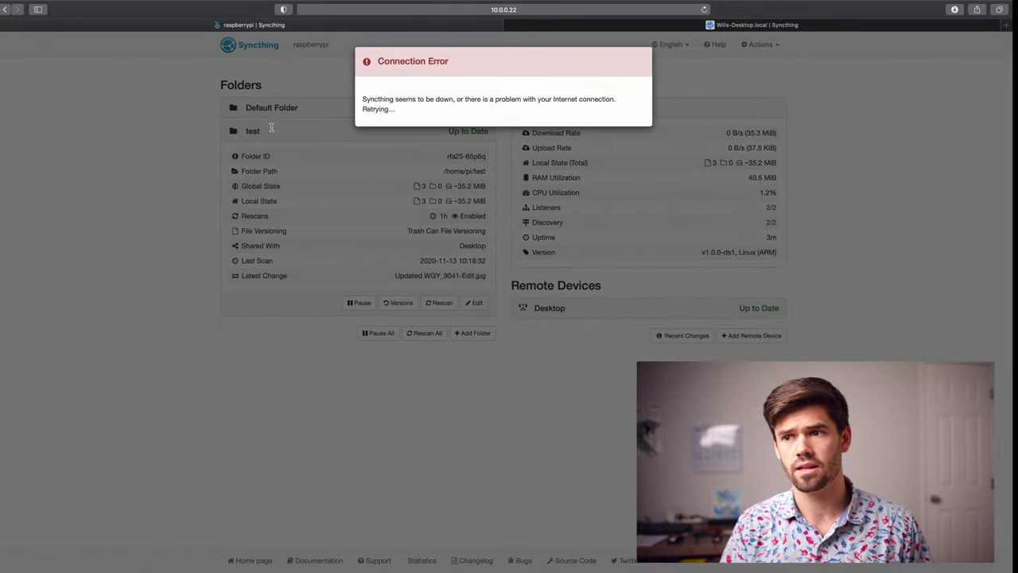
key(ctrl+Right)
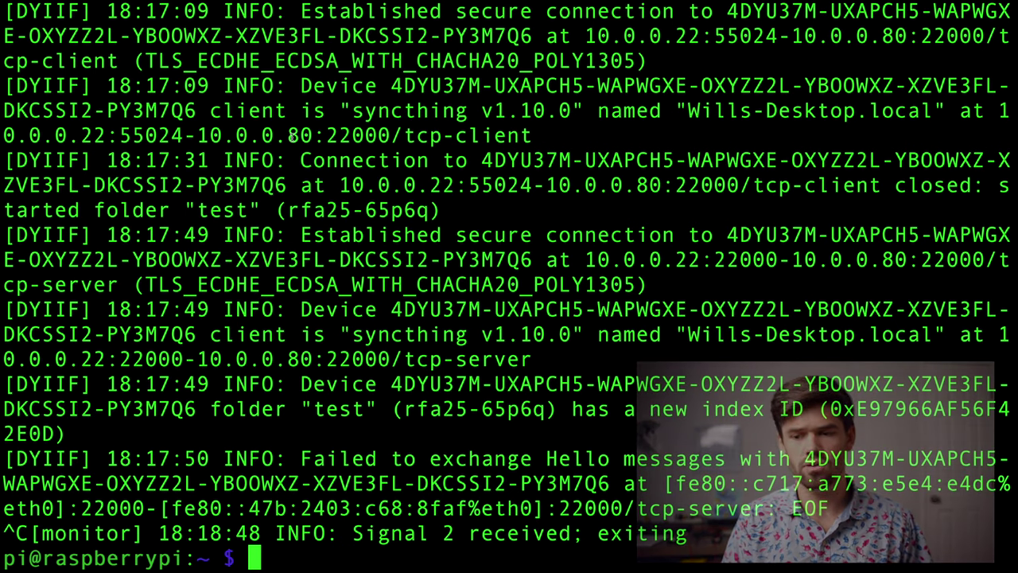
text(sud)
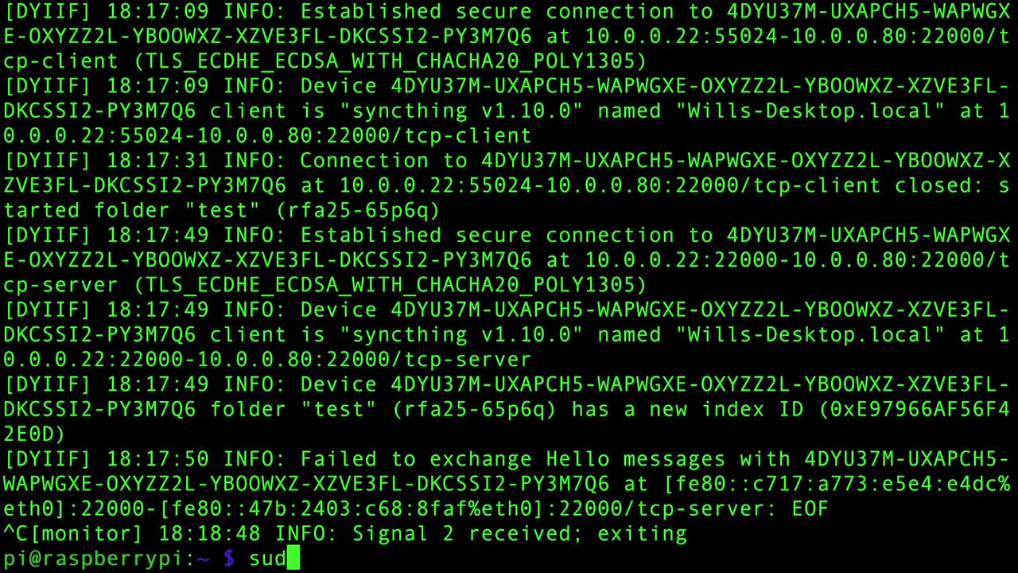
text(o stsy)
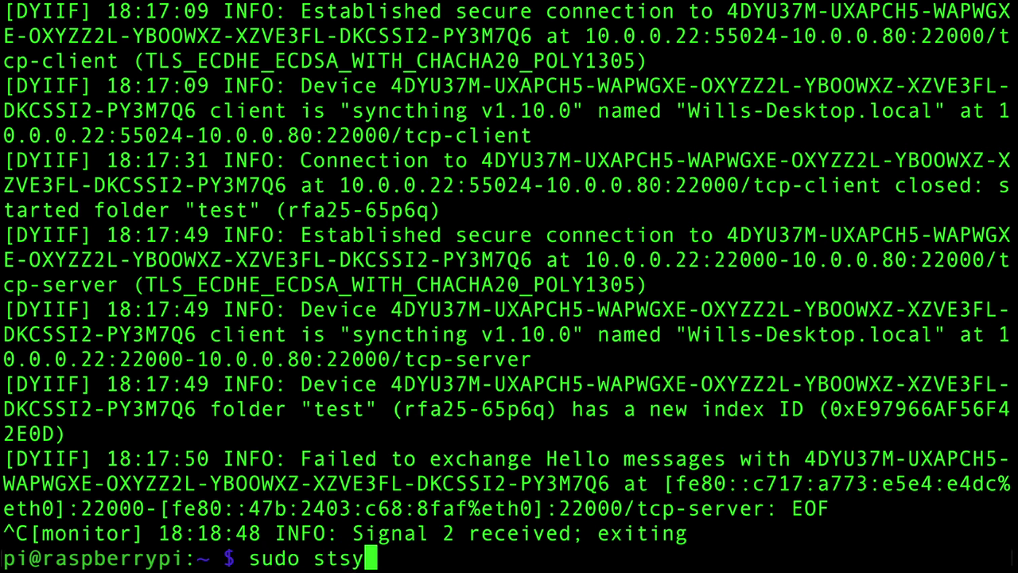
key(BackSpace)
key(BackSpace)
key(BackSpace)
text(ystemctl en)
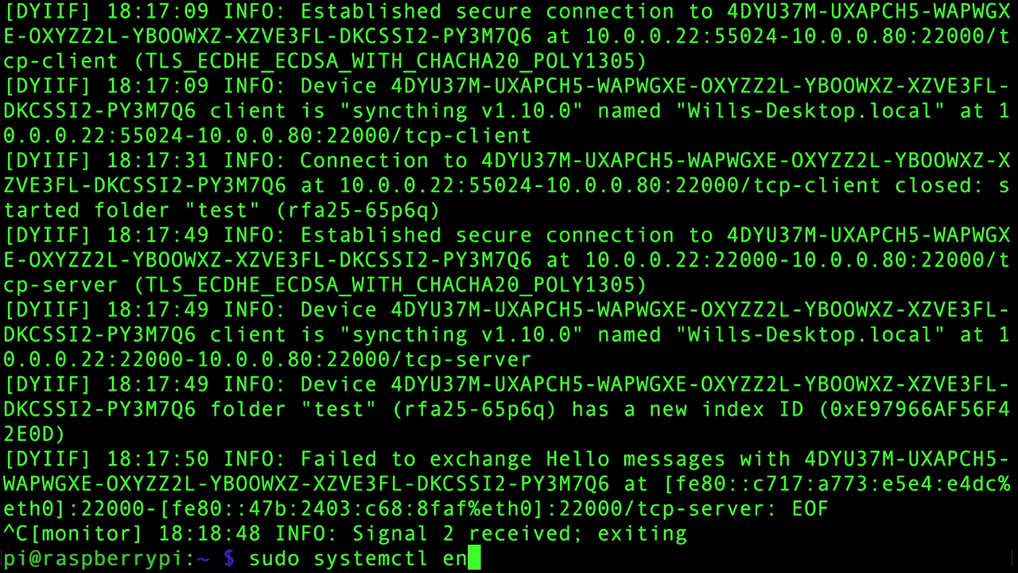
text(able sy)
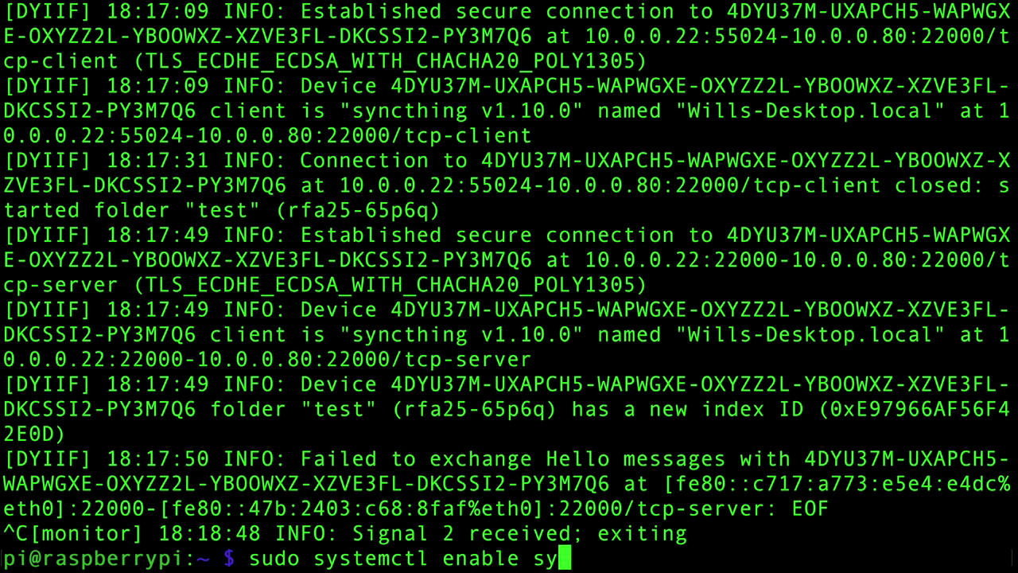
text(ncthing@)
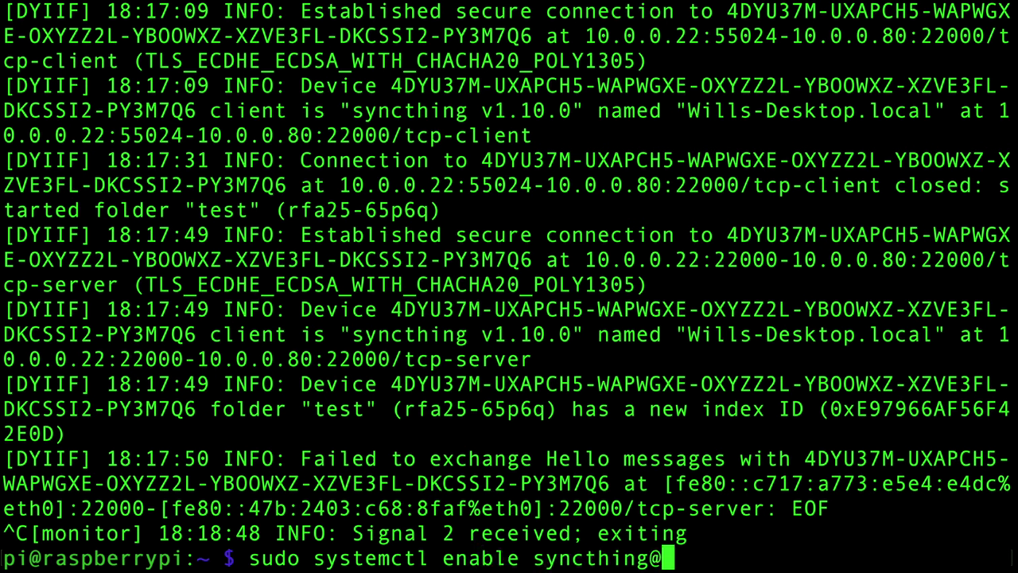
text(pi)
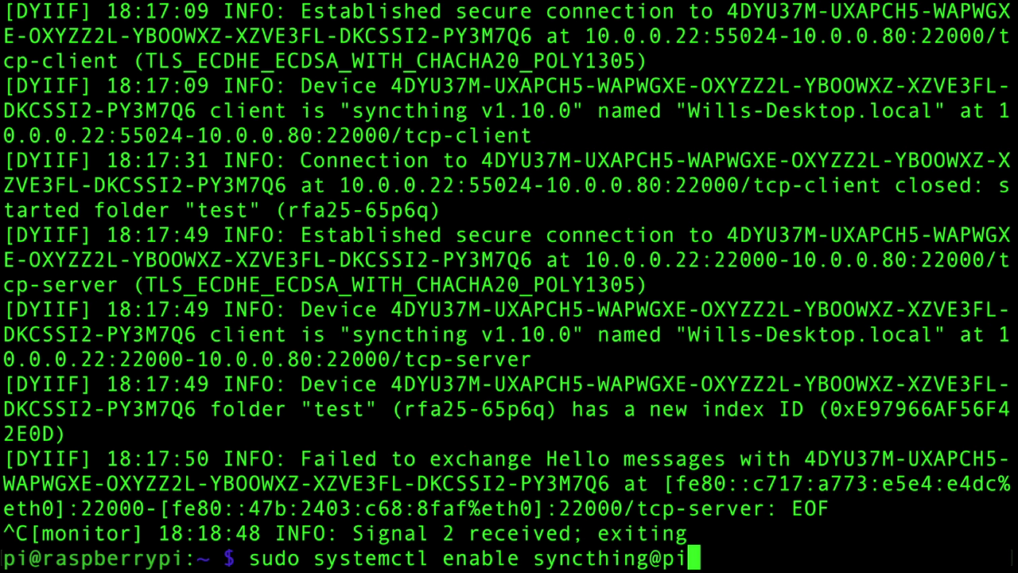
text(.service)
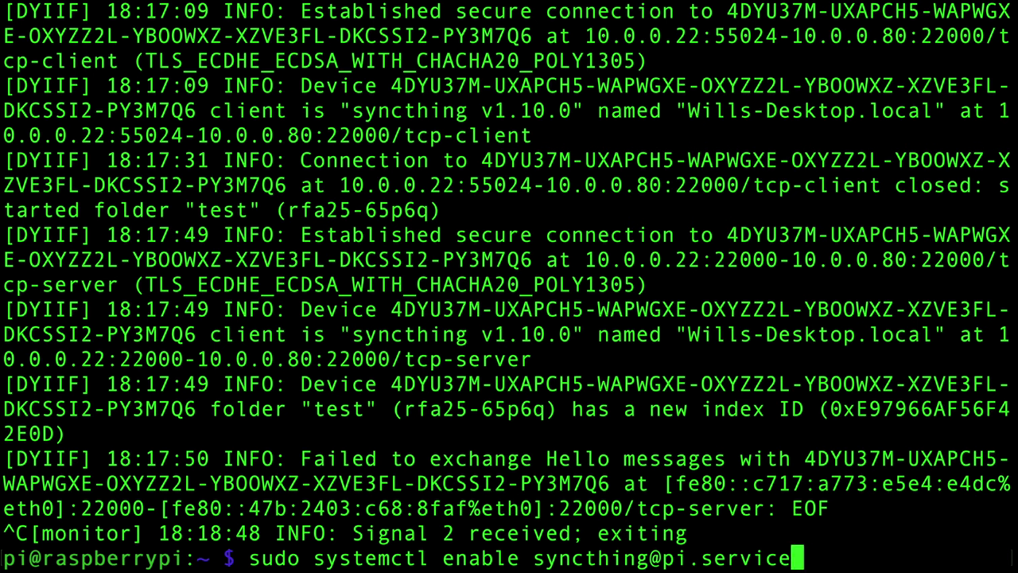
key(Return)
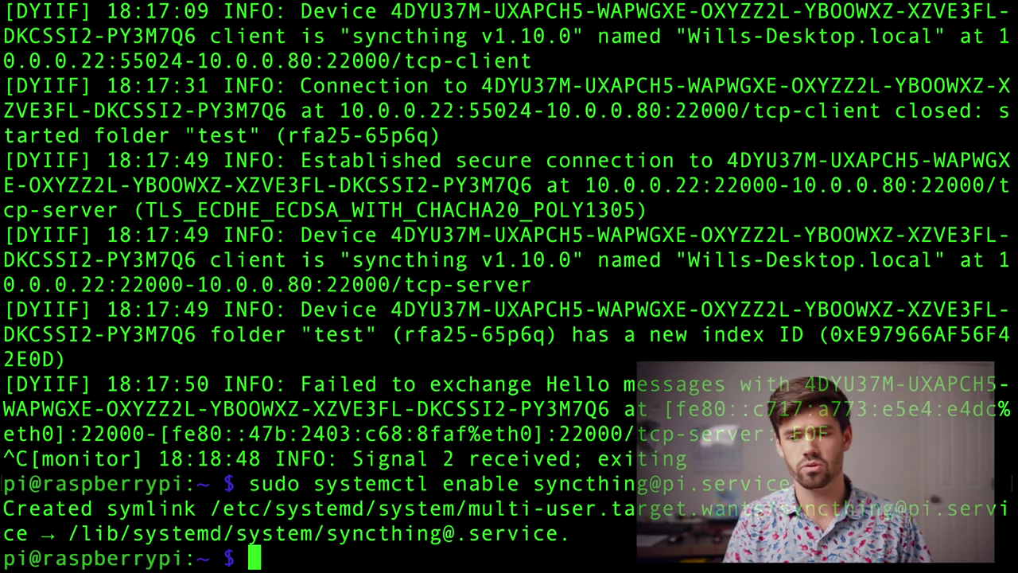
text(sudo reboot)
key(Return)
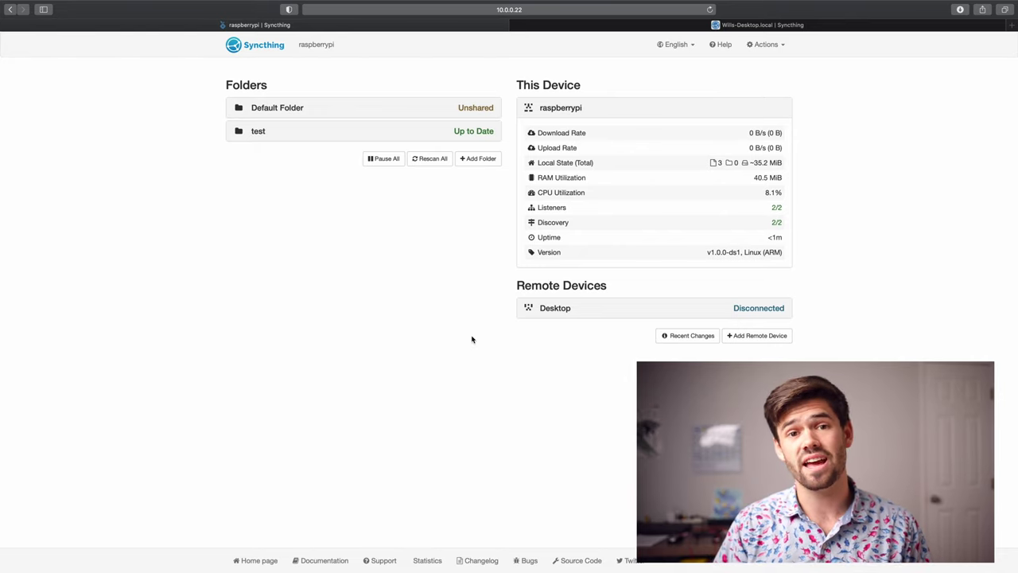
- Reconnect to the Pi over SSH, clear the screen, enlarge the text and list the home folder
key(ctrl+Right)
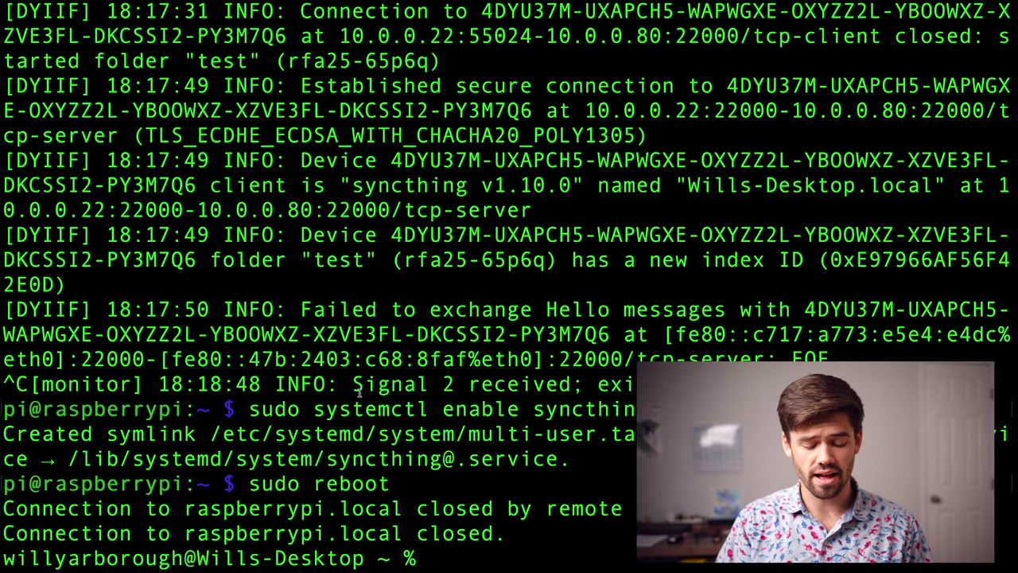
key(Up)
key(Return)
key(Return)
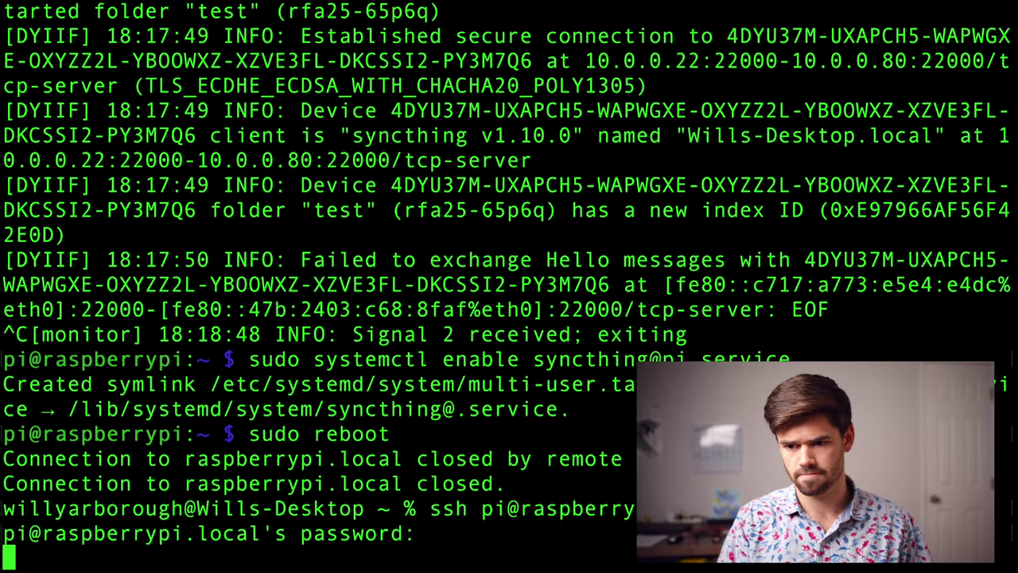
text(clear)
key(Return)
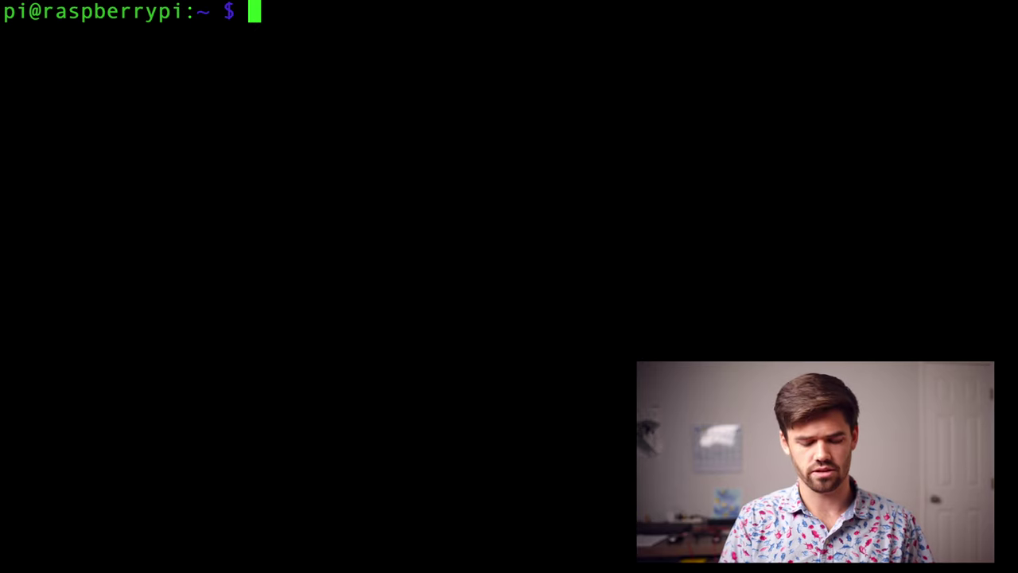
key(super+plus)
key(super+plus)
key(super+plus)
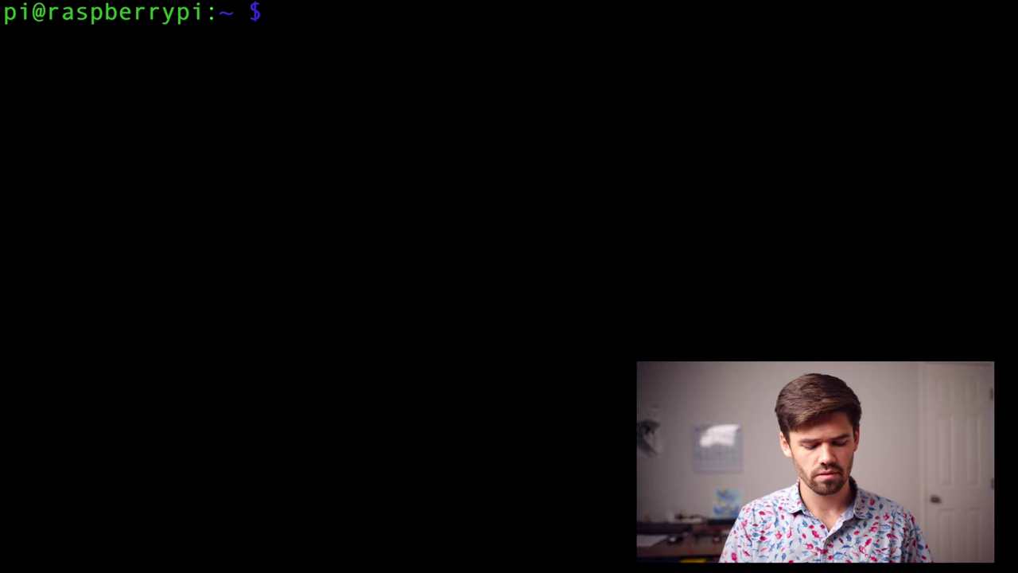
text(ls)
key(Return)
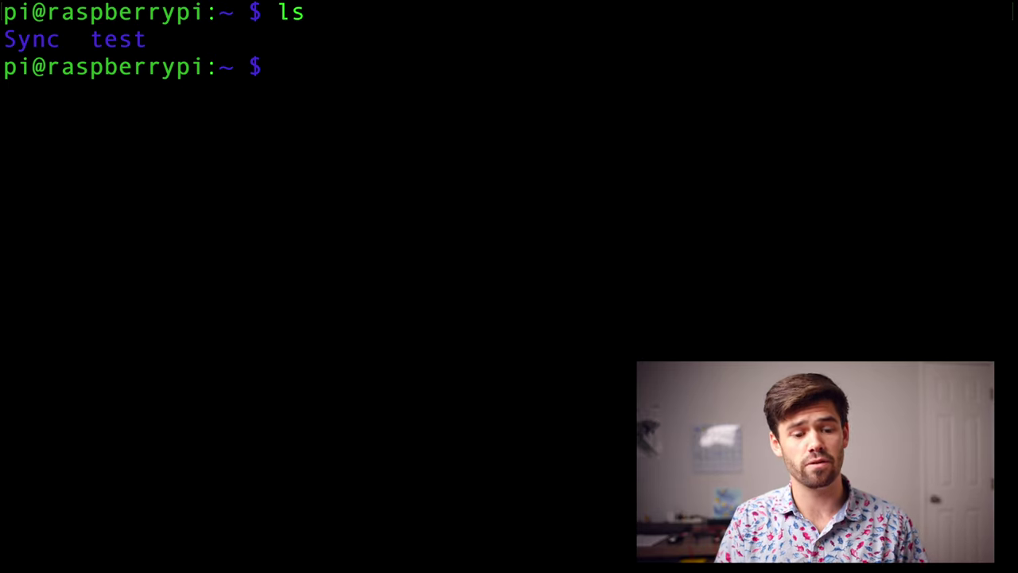
- Move into the test folder, list its photos and delete WGY_4476.jpg
text(cd )
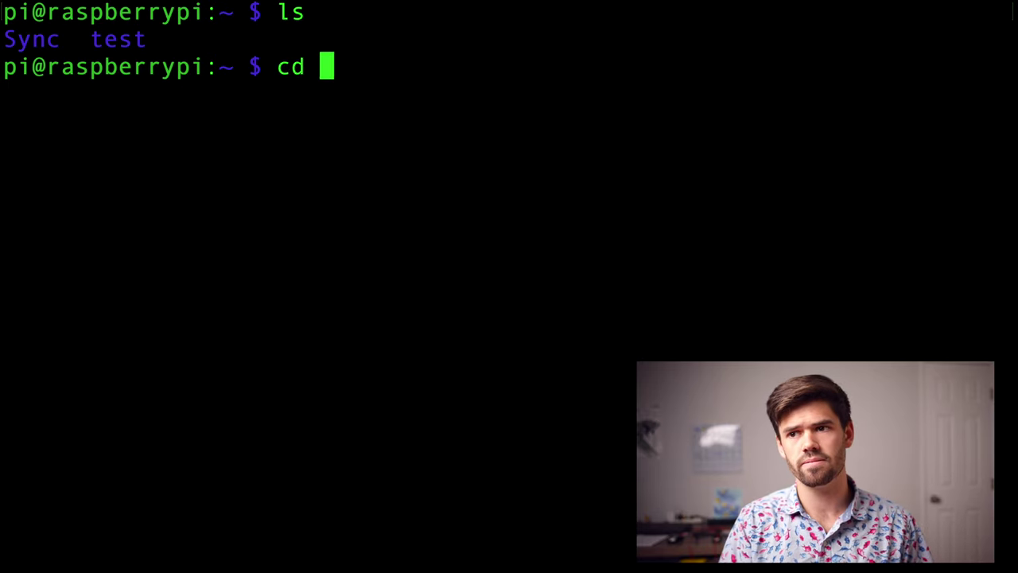
text(t)
key(Tab)
key(Return)
text(ls)
key(Return)
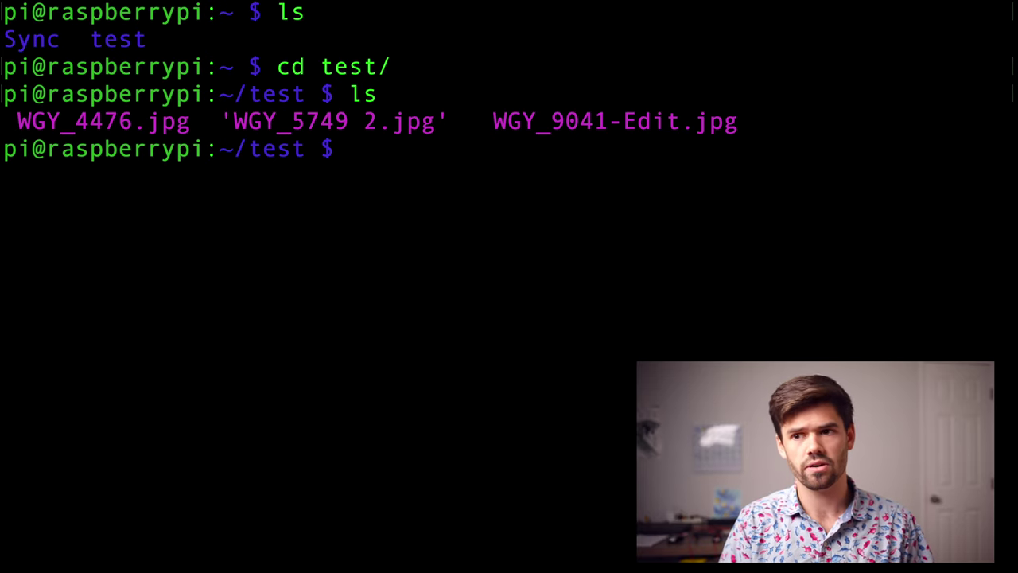
text(rm )
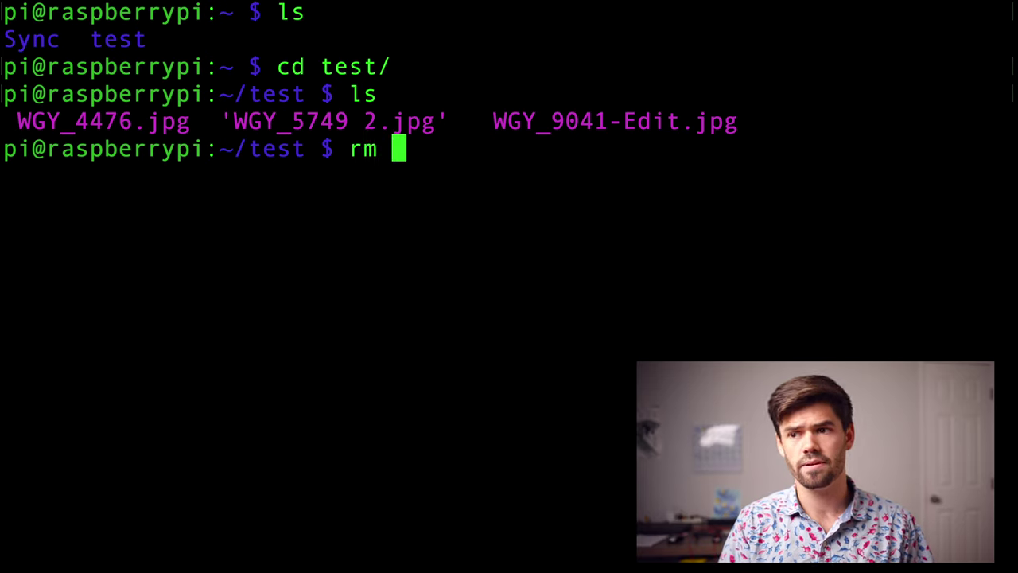
text(WGY_4)
key(Tab)
key(Return)
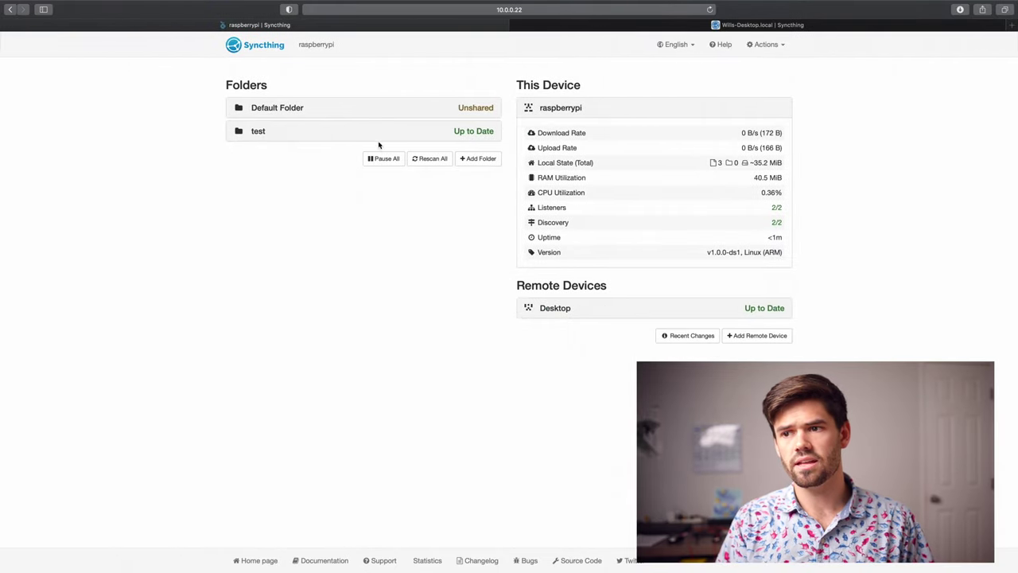
- Rescan the Pi's folders, then expand the Mac's test folder showing WGY_4476.jpg deleted
click(432, 159)
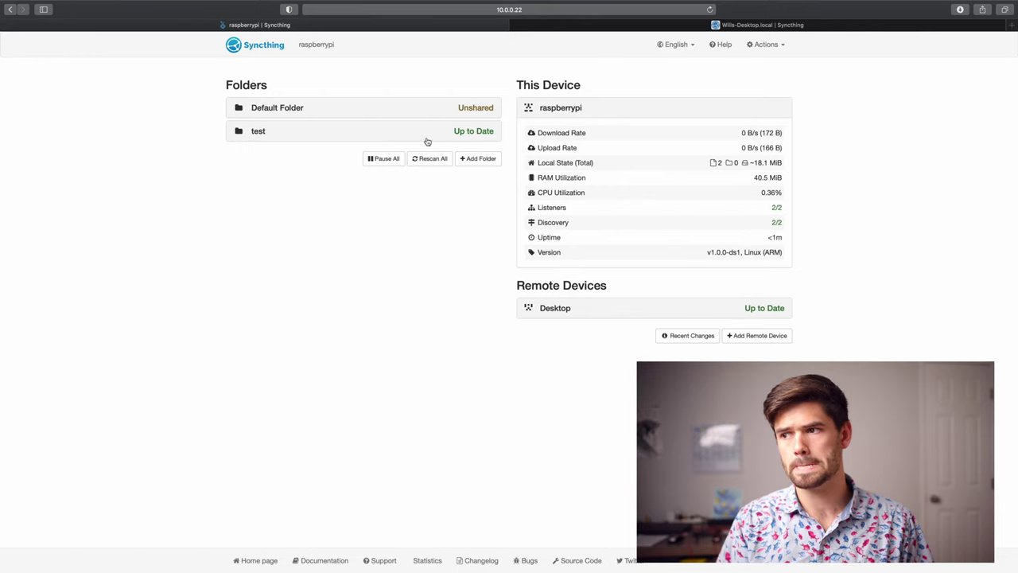
click(626, 26)
click(375, 117)
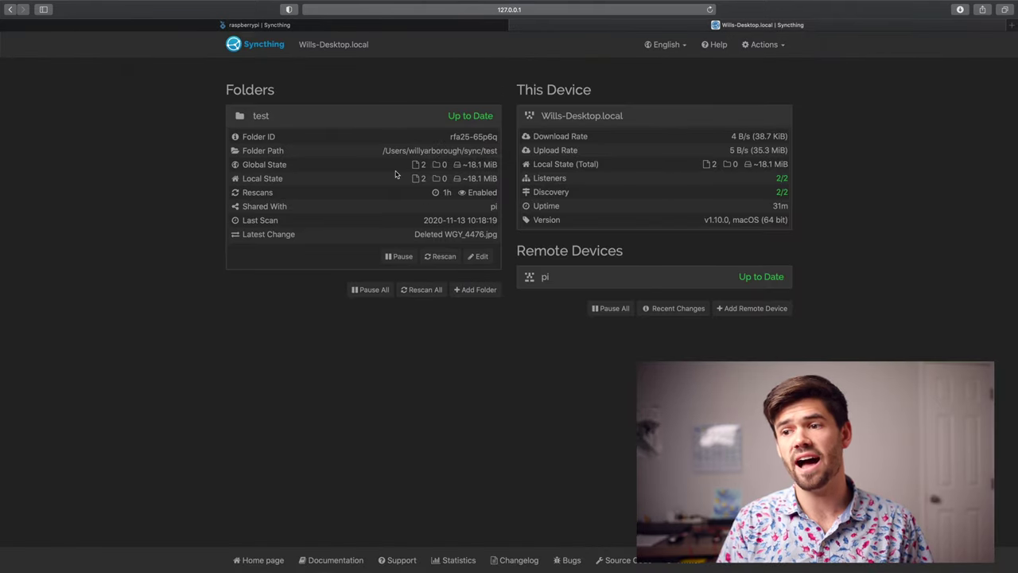
mouse_move(421, 180)
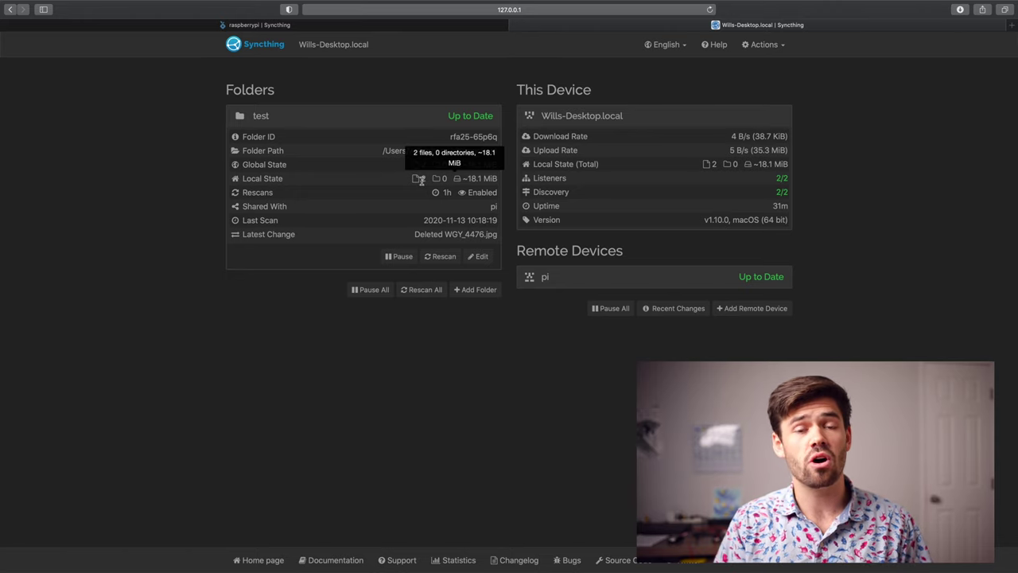